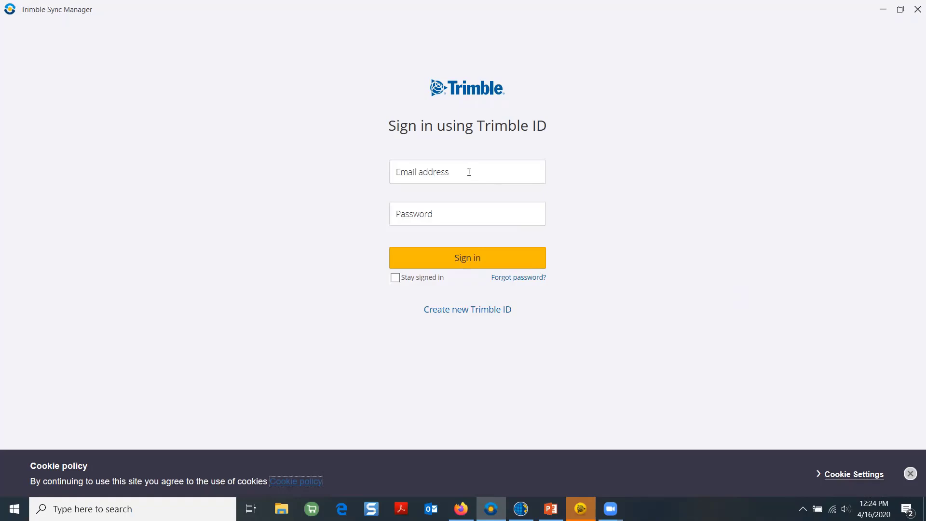
# Sign in with the Trimble ID e-mail and password, choosing to stay signed in
pyautogui.click(466, 173)
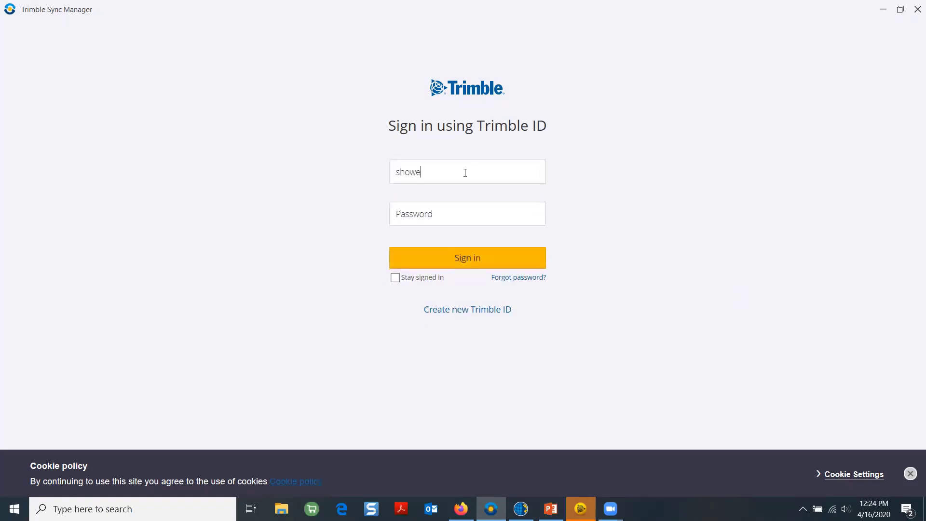
pyautogui.press('Return')
pyautogui.write('*****')
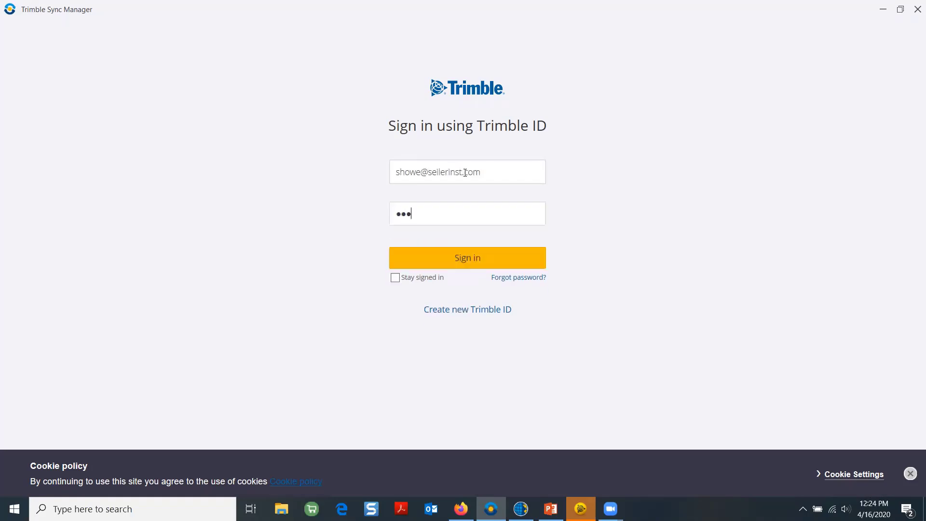
pyautogui.write('*****')
pyautogui.click(404, 277)
pyautogui.click(433, 264)
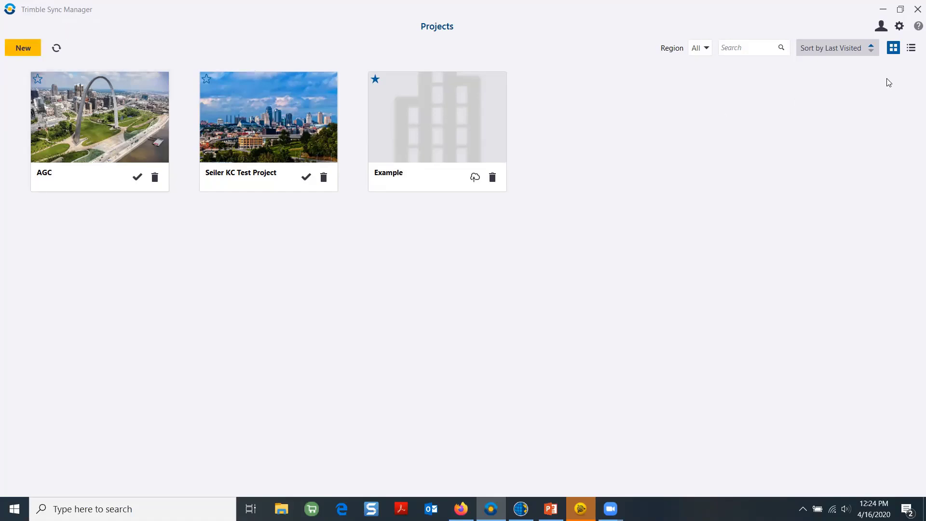
# Create a project named 'Sync Manager Demo' in the North America region
pyautogui.click(911, 48)
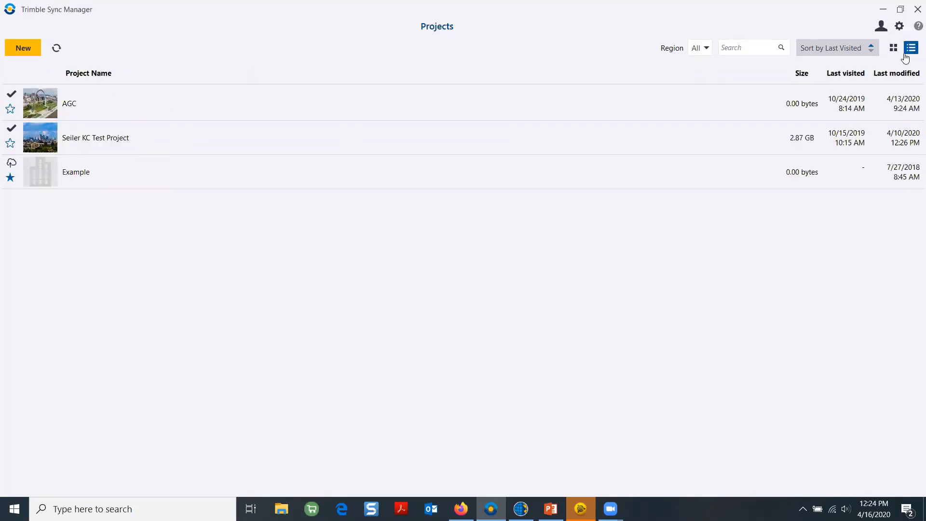
pyautogui.click(894, 48)
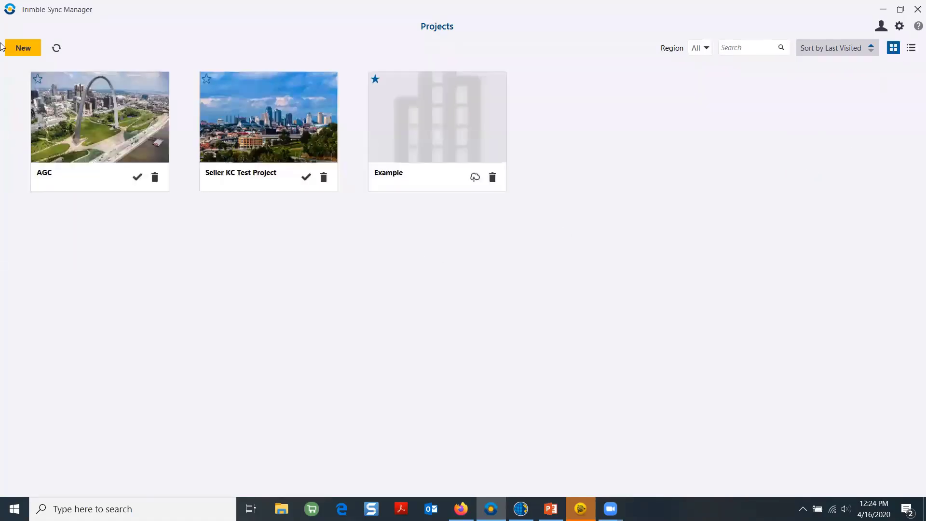
pyautogui.click(26, 54)
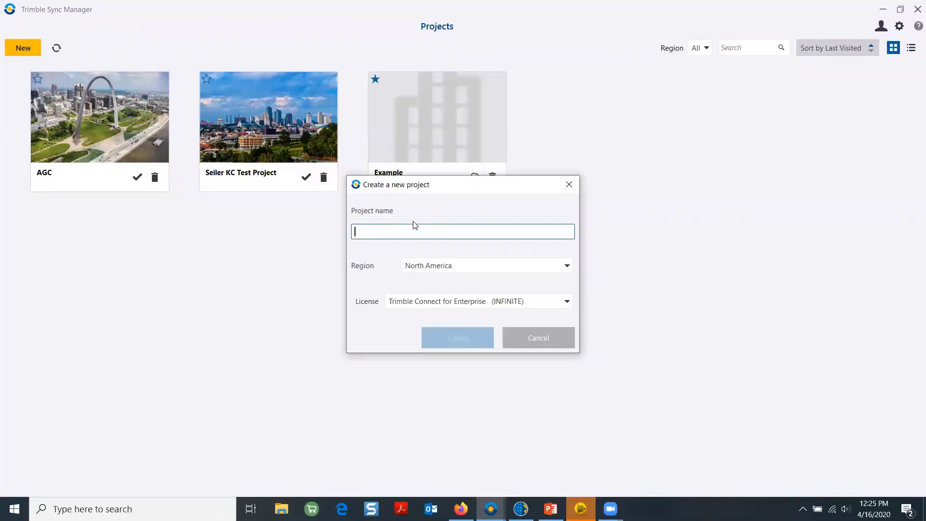
pyautogui.write('Sy')
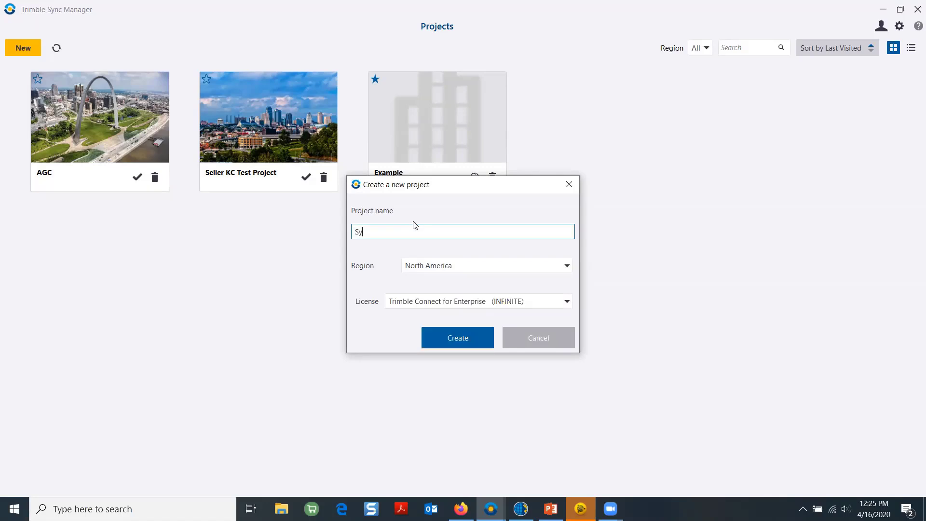
pyautogui.write('nc Manager Demo')
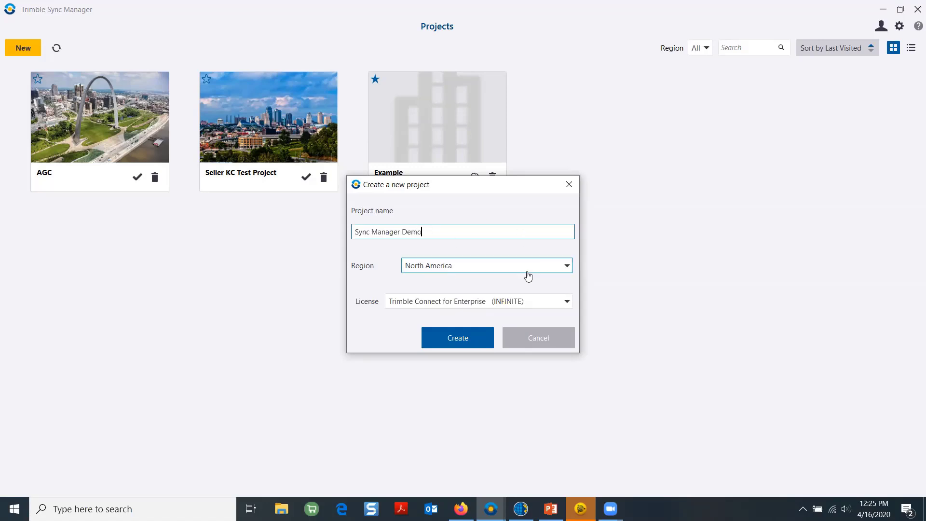
pyautogui.click(567, 268)
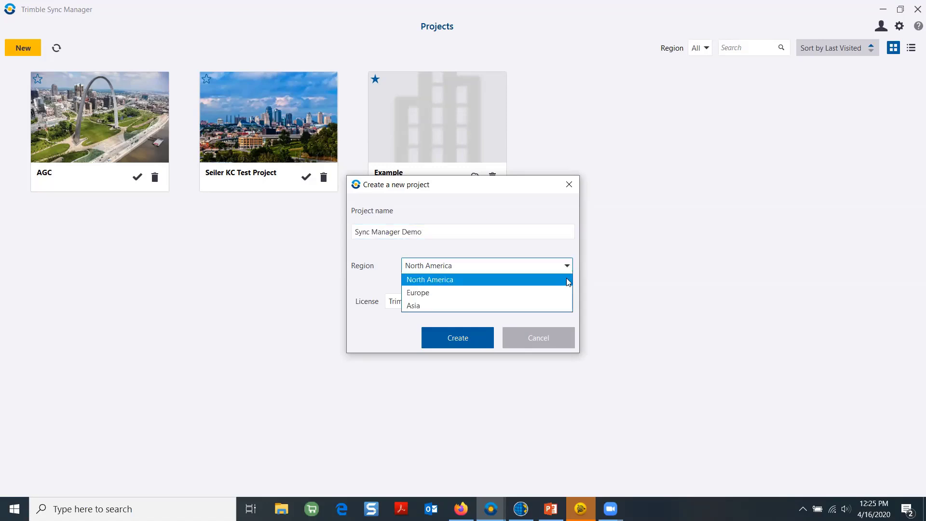
pyautogui.click(536, 280)
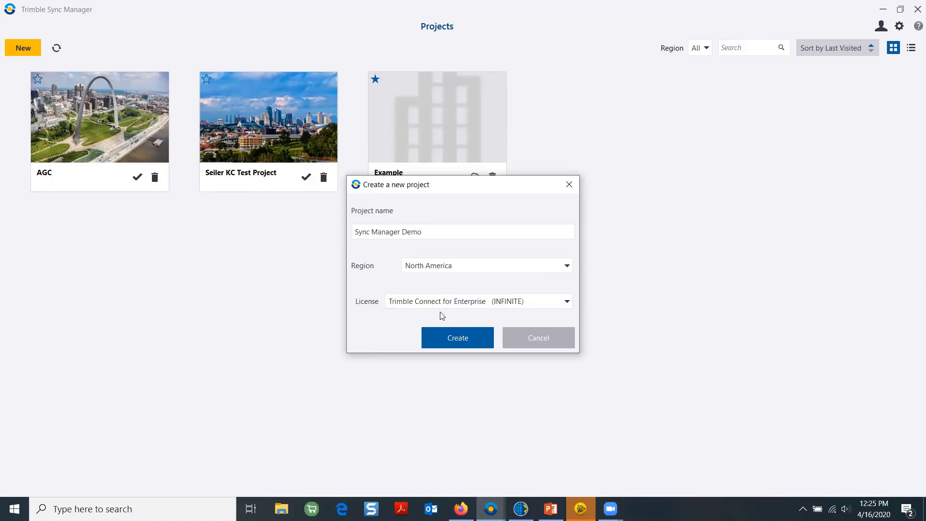
pyautogui.click(457, 342)
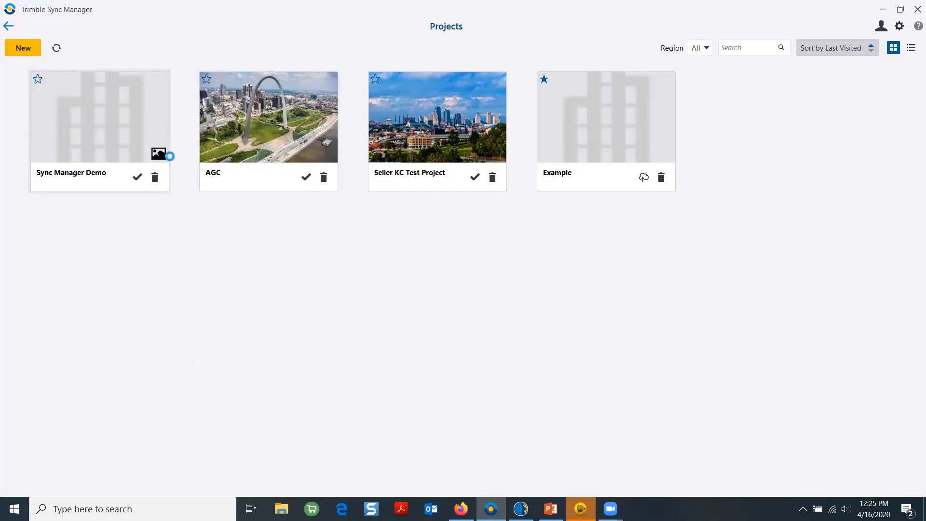
# Set Arch.jpg as the Sync Manager Demo card image, then open the project
pyautogui.click(159, 154)
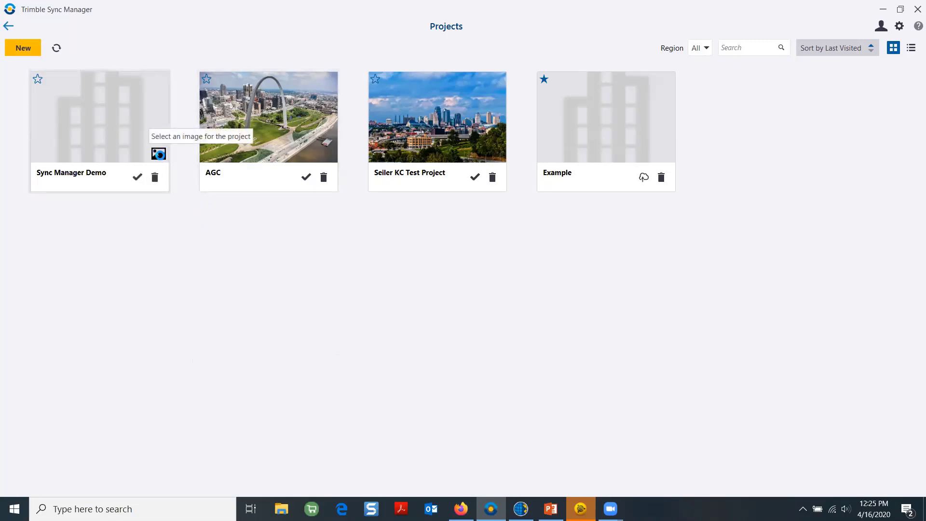
pyautogui.click(159, 157)
pyautogui.click(5, 26)
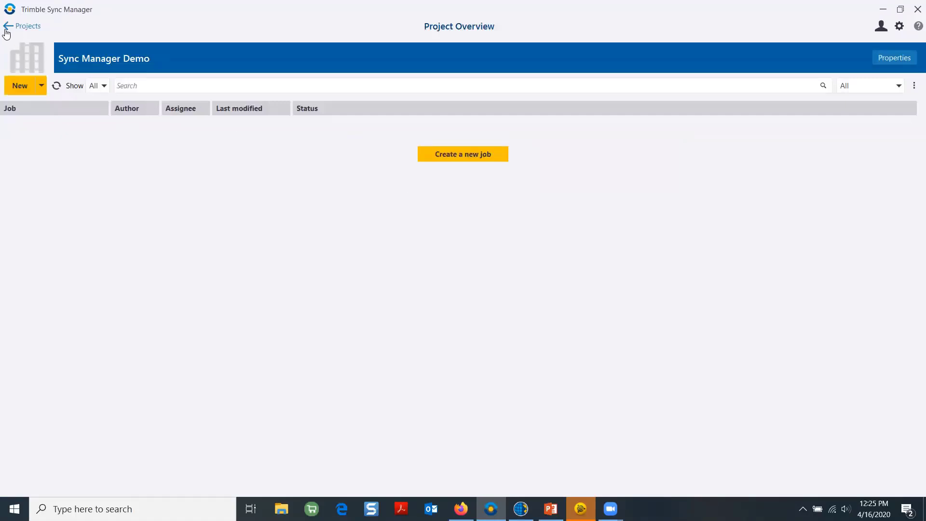
pyautogui.click(7, 28)
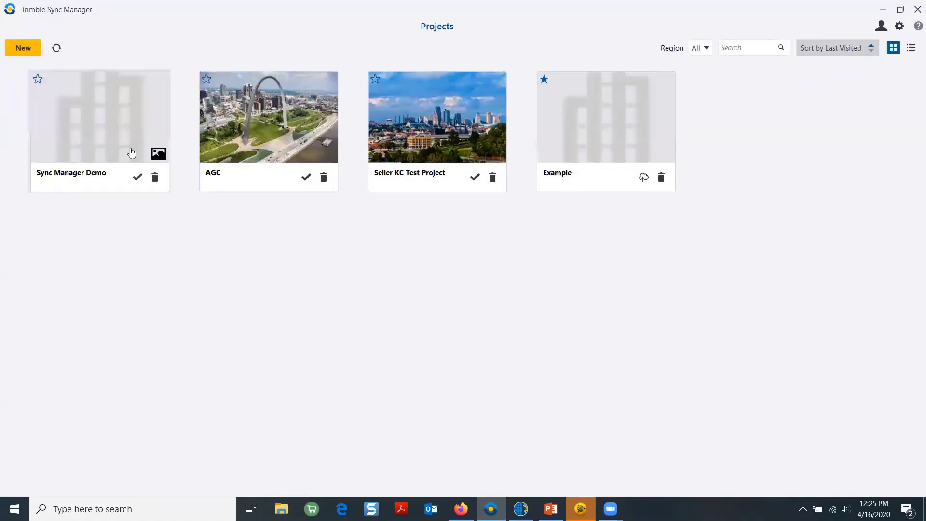
pyautogui.click(159, 154)
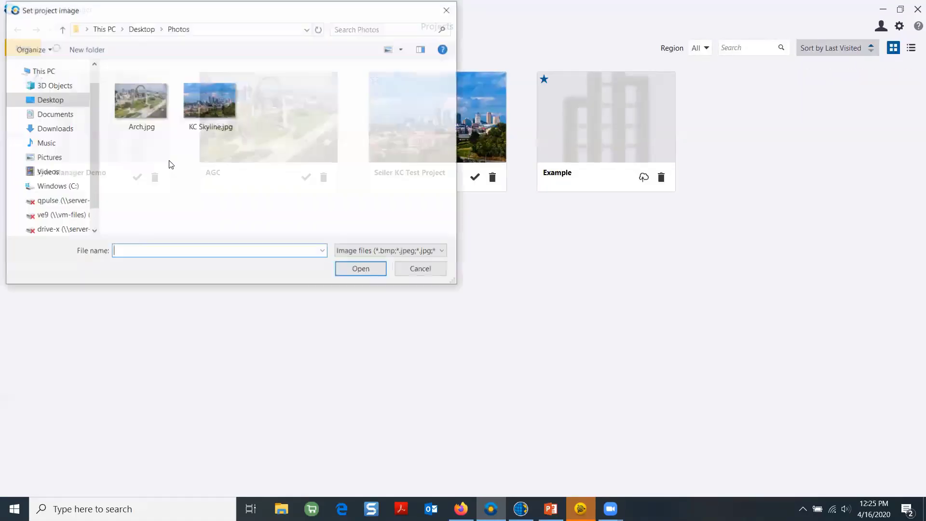
pyautogui.click(153, 109)
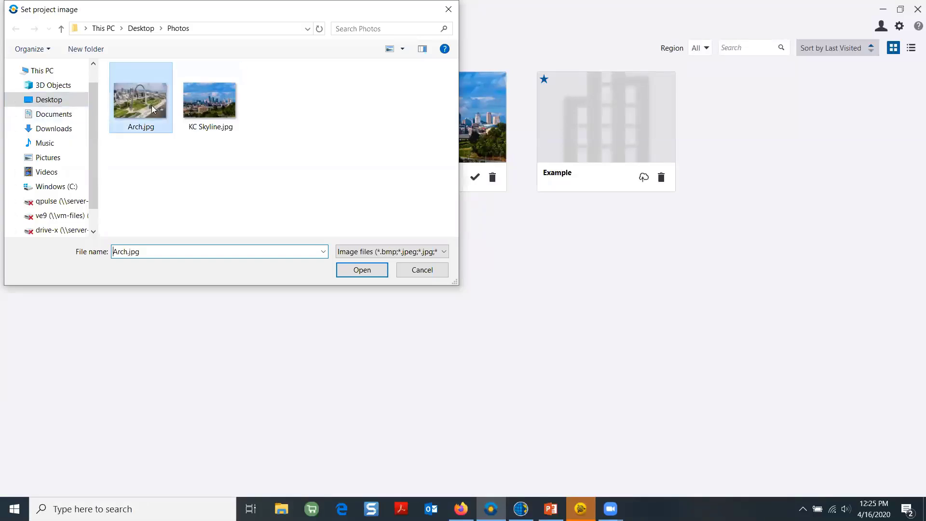
pyautogui.click(358, 271)
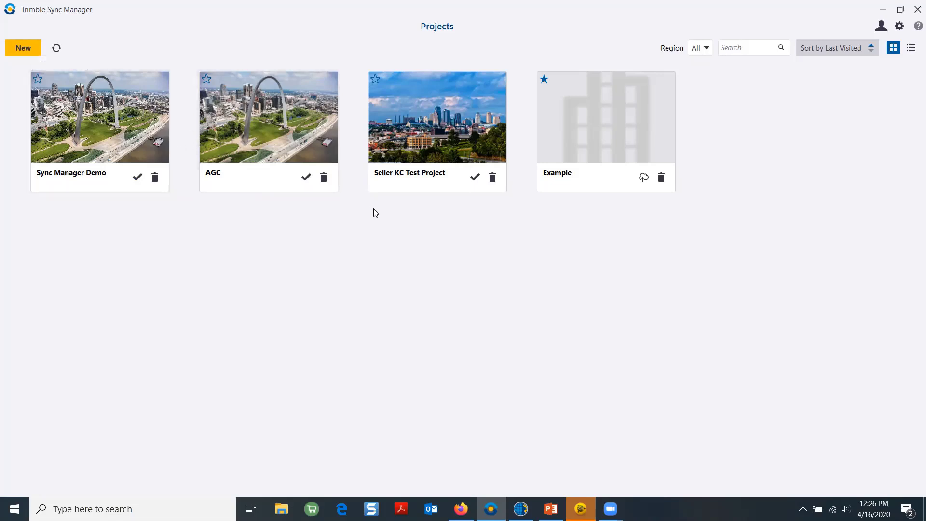
pyautogui.click(115, 122)
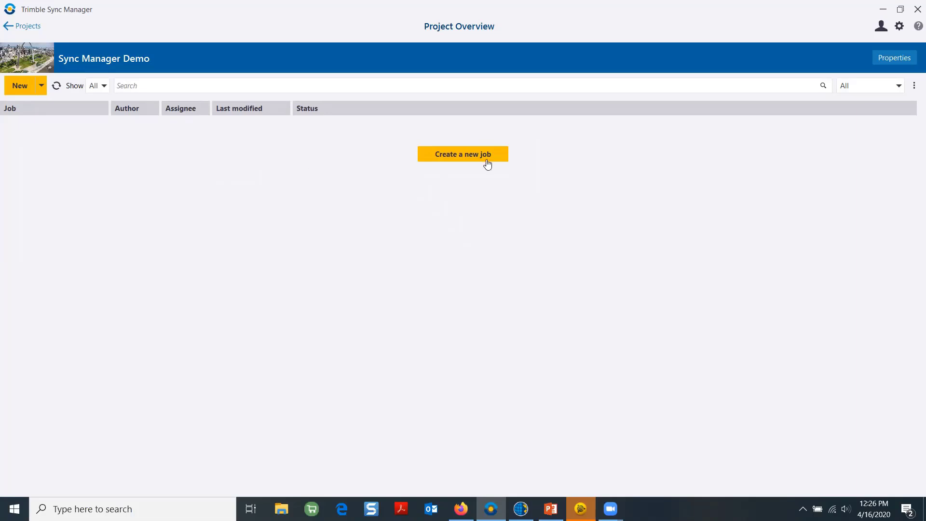
# Open the project Properties and zoom the location map to downtown Saint Louis
pyautogui.click(891, 58)
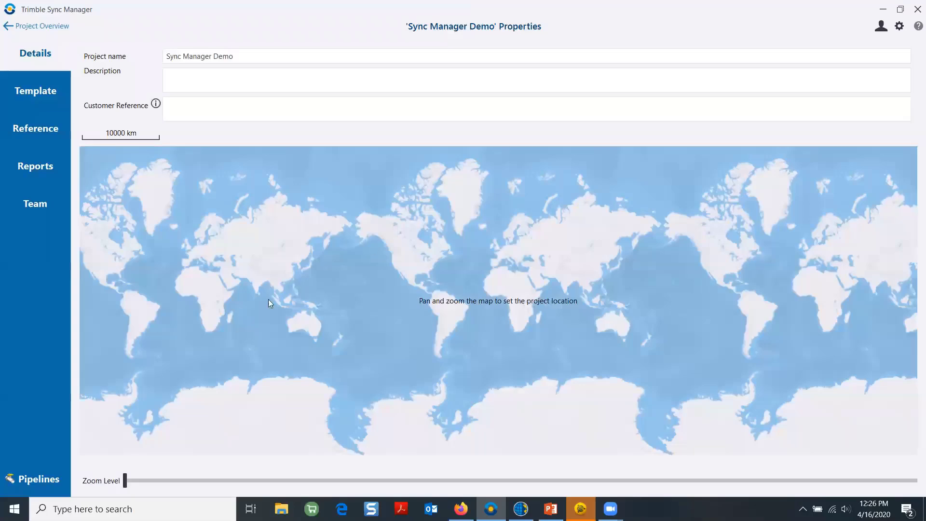
pyautogui.scroll(2, 211, 272)
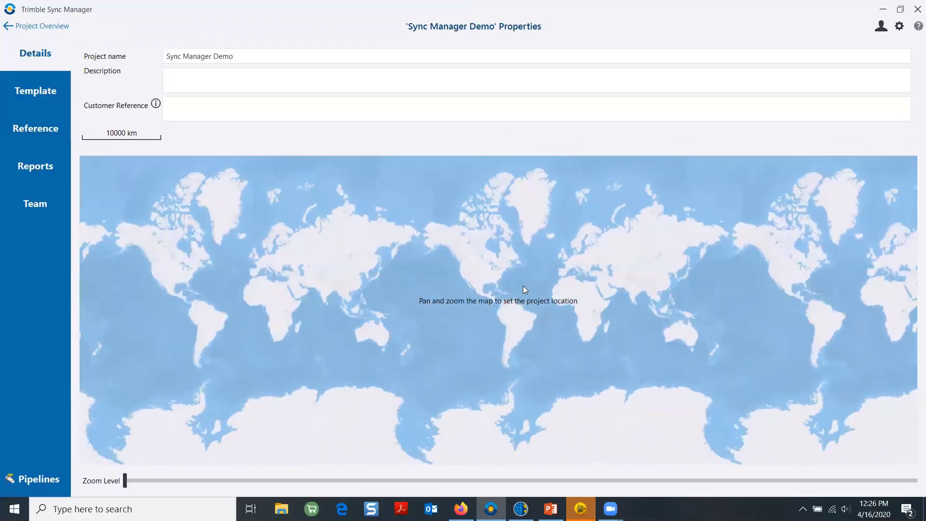
pyautogui.scroll(3, 477, 289)
pyautogui.moveTo(484, 259); pyautogui.dragTo(486, 433)
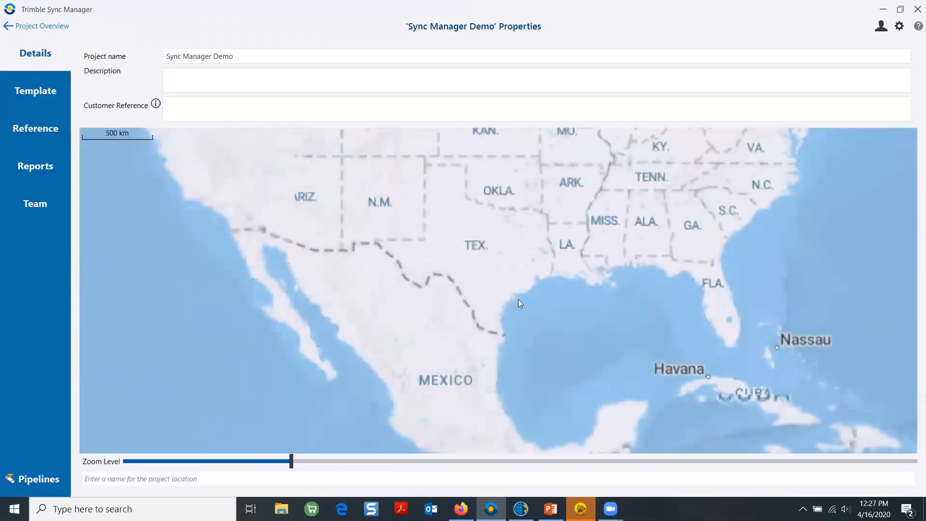
pyautogui.moveTo(518, 304); pyautogui.dragTo(509, 379)
pyautogui.scroll(3, 571, 258)
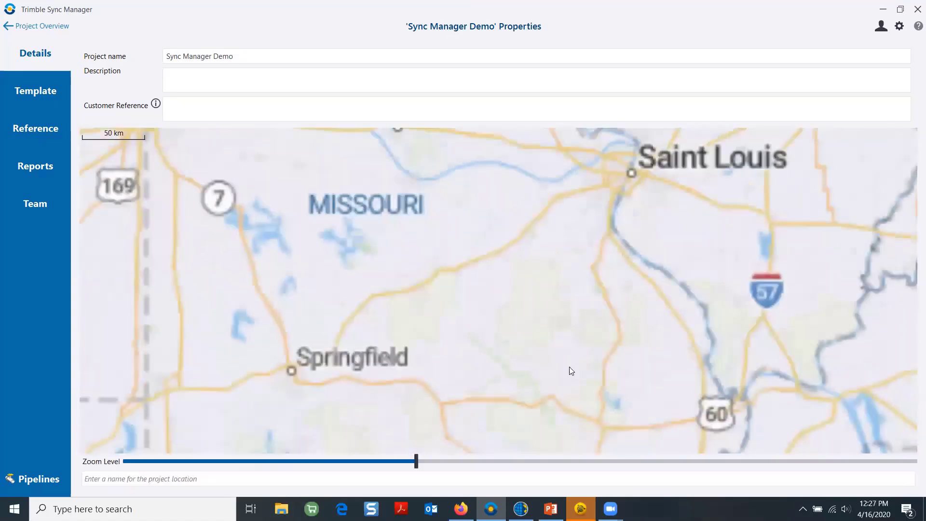
pyautogui.scroll(5, 615, 227)
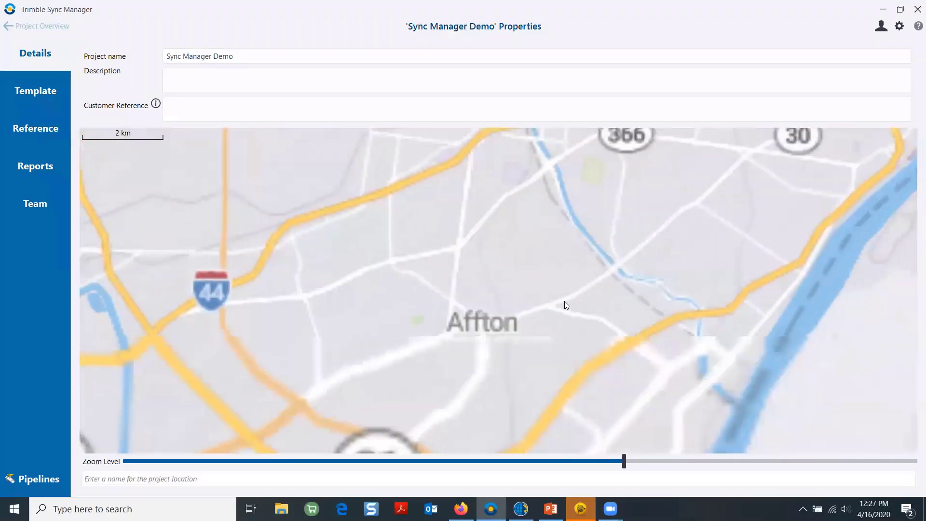
pyautogui.scroll(-1, 562, 269)
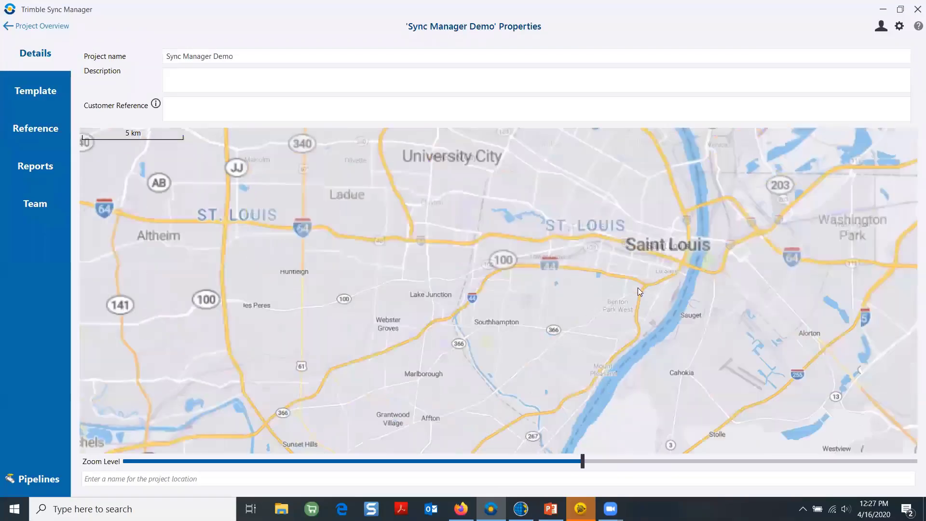
pyautogui.scroll(2, 672, 252)
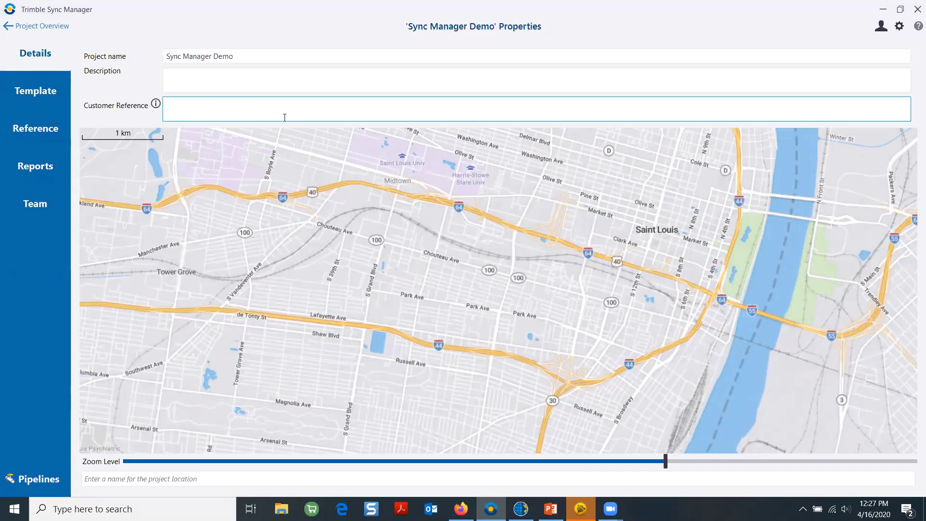
# Review the Template, Reference, Reports and Team pages of the project properties
pyautogui.click(38, 92)
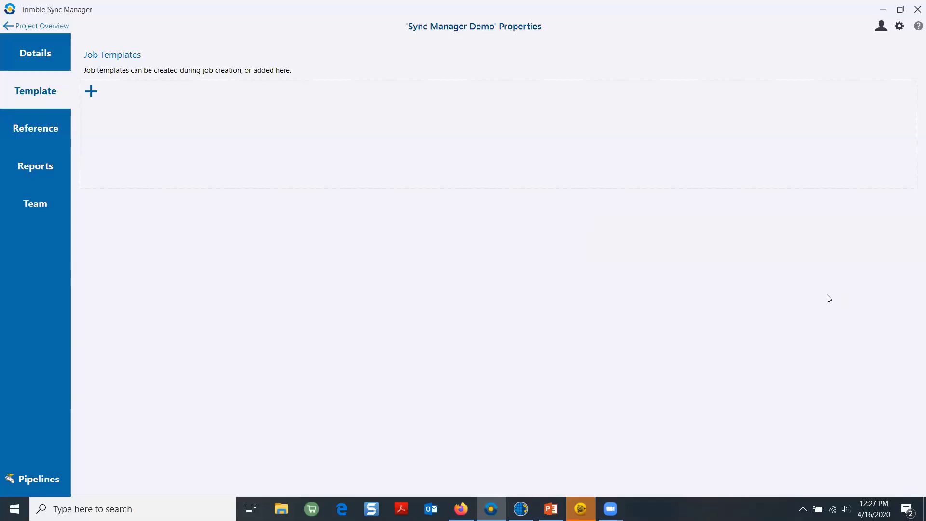
pyautogui.click(37, 134)
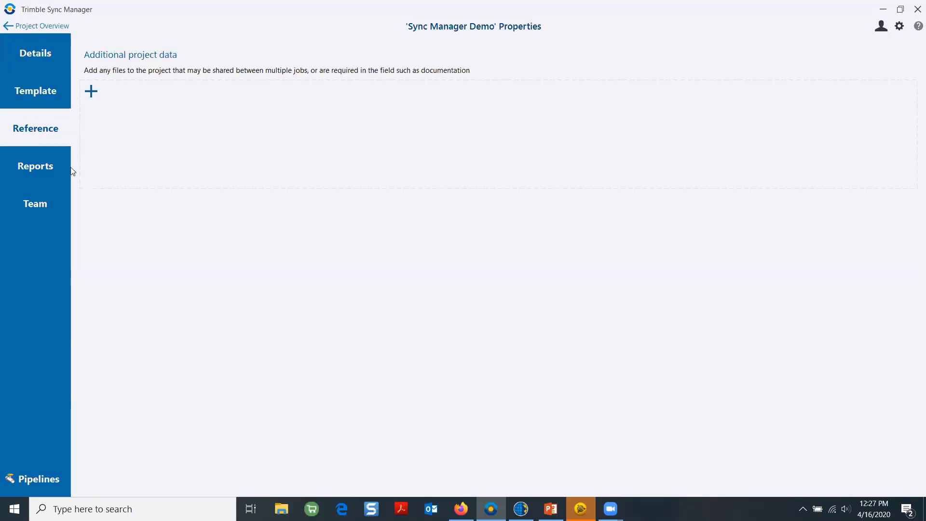
pyautogui.click(41, 170)
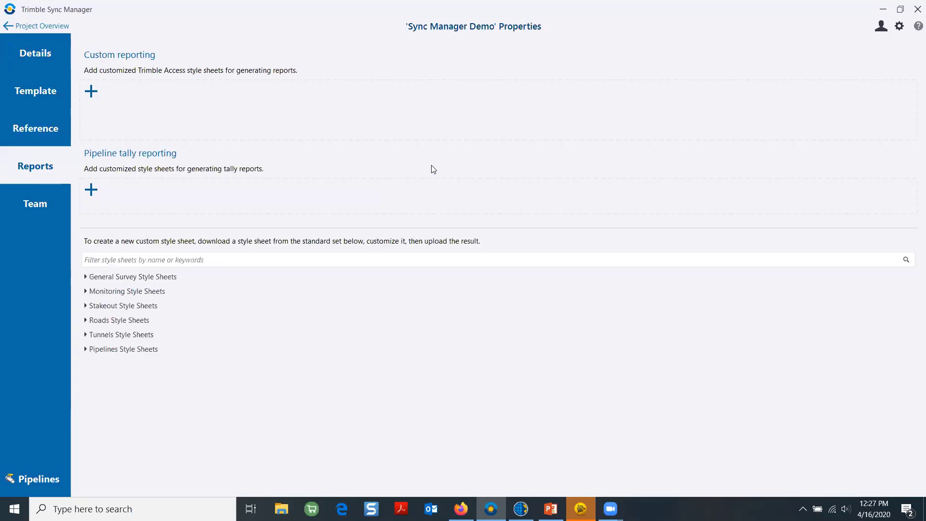
pyautogui.click(42, 202)
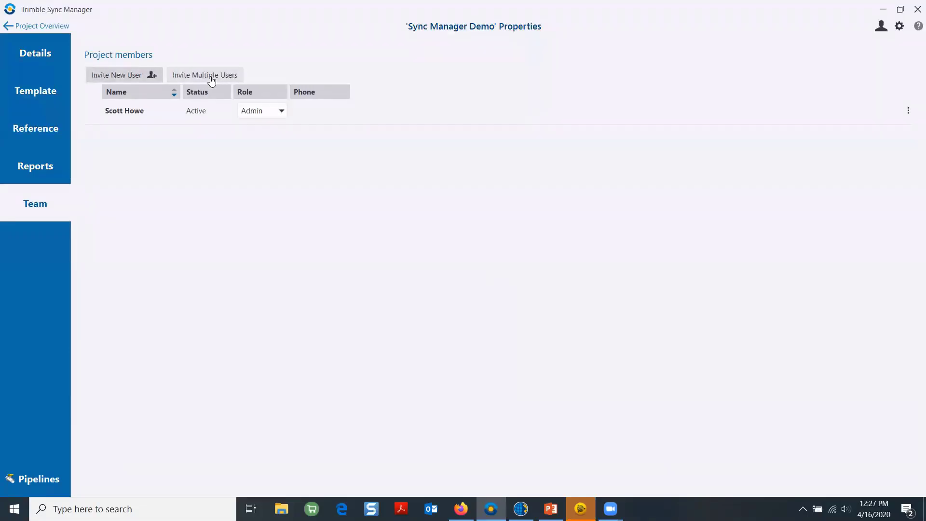
# Invite a colleague by e-mail as an Admin member, then return to Project Overview
pyautogui.click(125, 77)
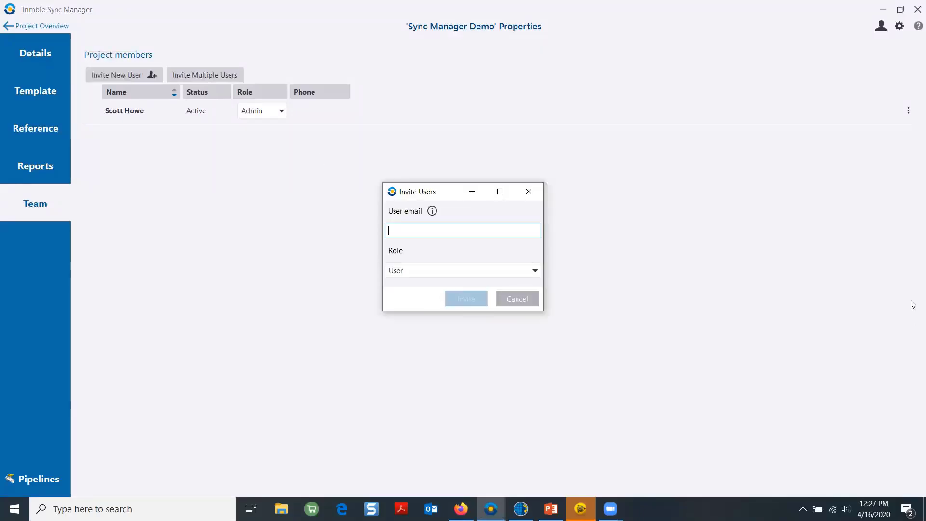
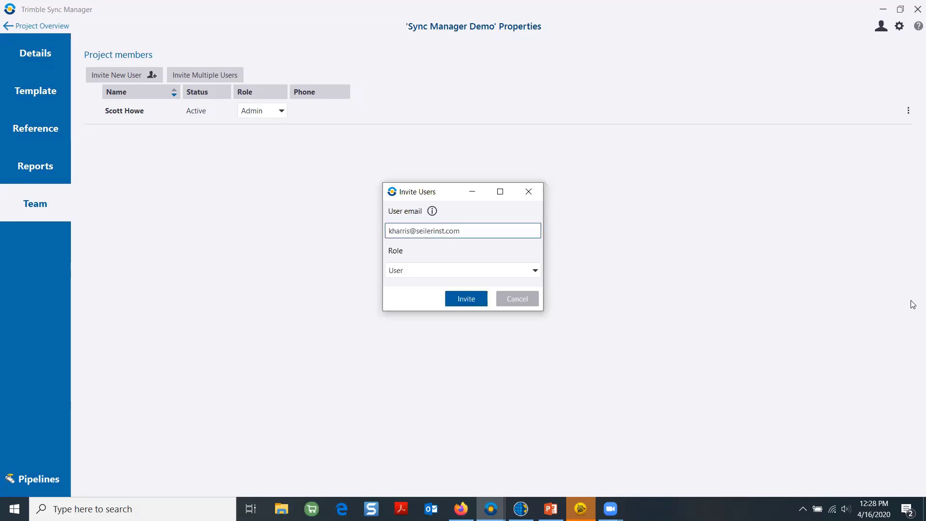
pyautogui.click(519, 270)
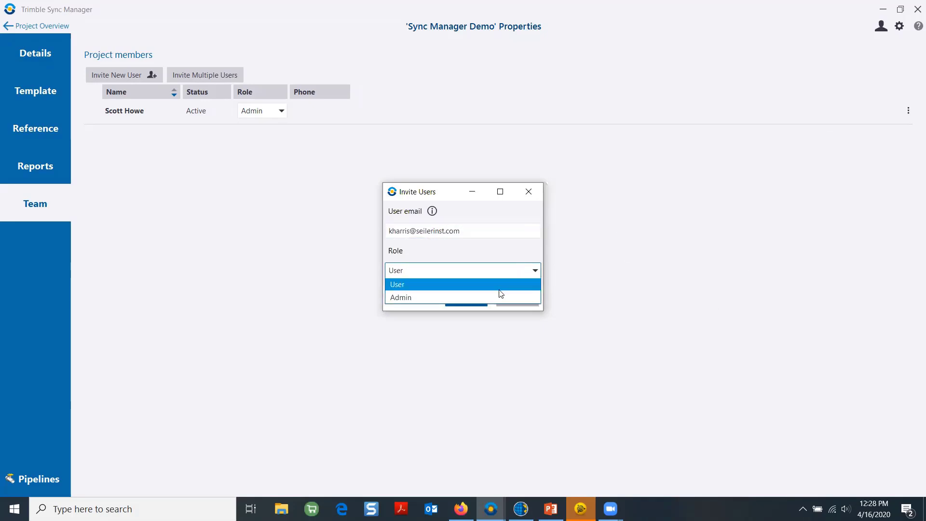
pyautogui.click(465, 297)
pyautogui.click(468, 299)
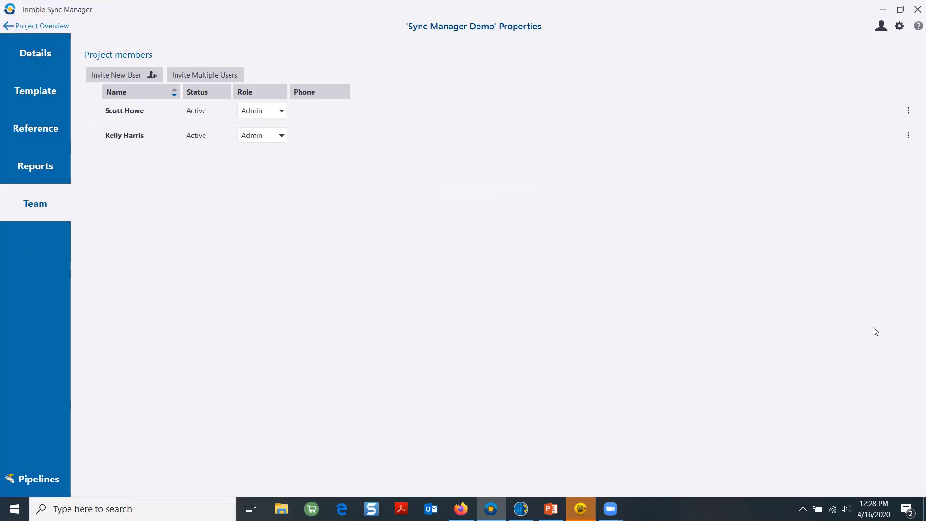
pyautogui.click(8, 27)
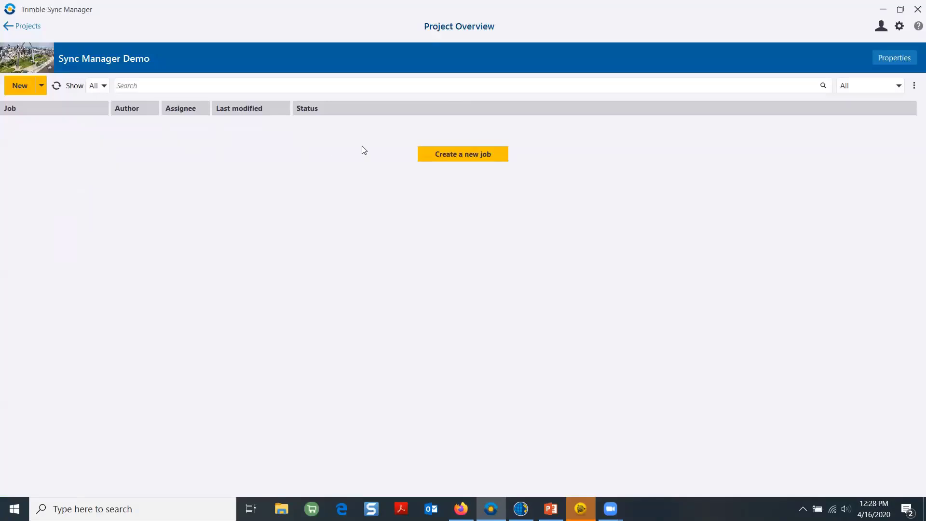
# Start a new job named 'test', opening and cancelling the Invite New User dialog
pyautogui.click(475, 154)
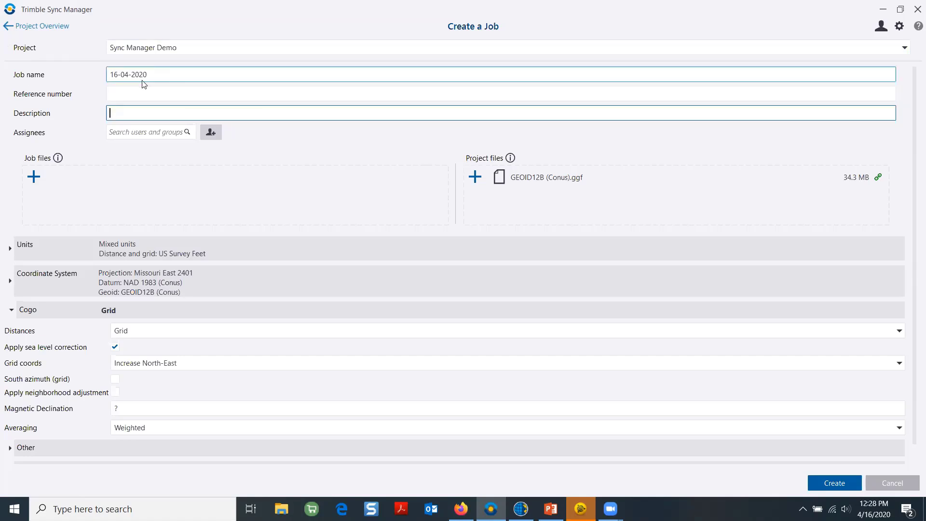
pyautogui.click(168, 74)
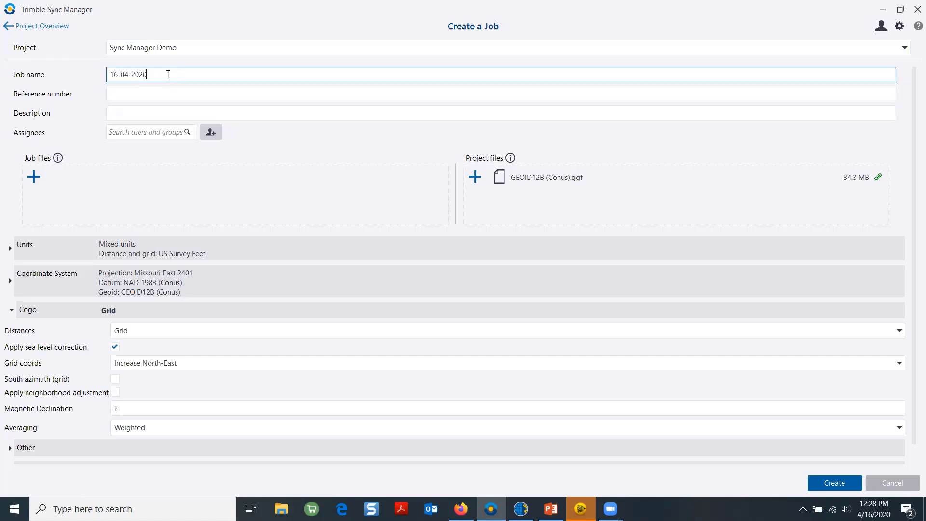
pyautogui.press('BackSpace')
pyautogui.press('BackSpace')
pyautogui.press('BackSpace')
pyautogui.press('BackSpace')
pyautogui.press('BackSpace')
pyautogui.press('BackSpace')
pyautogui.press('BackSpace')
pyautogui.press('BackSpace')
pyautogui.press('BackSpace')
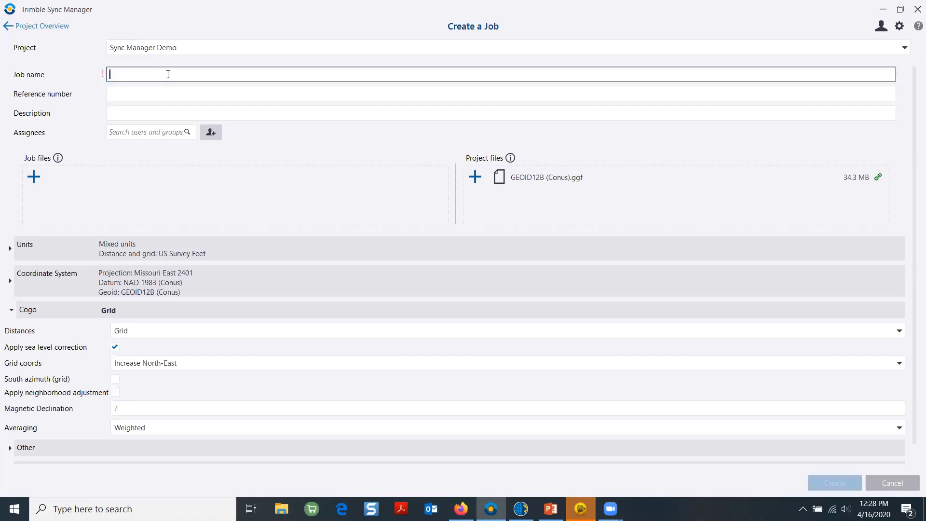
pyautogui.write('test')
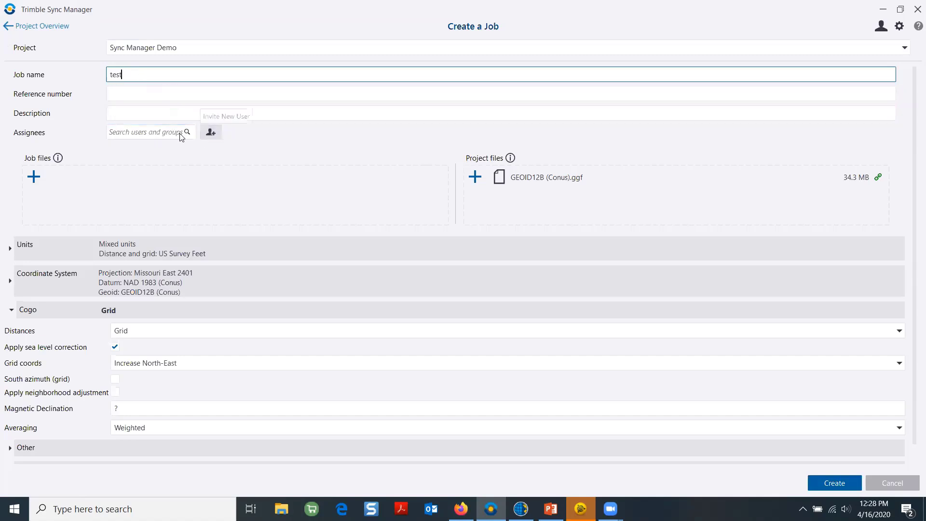
pyautogui.click(210, 137)
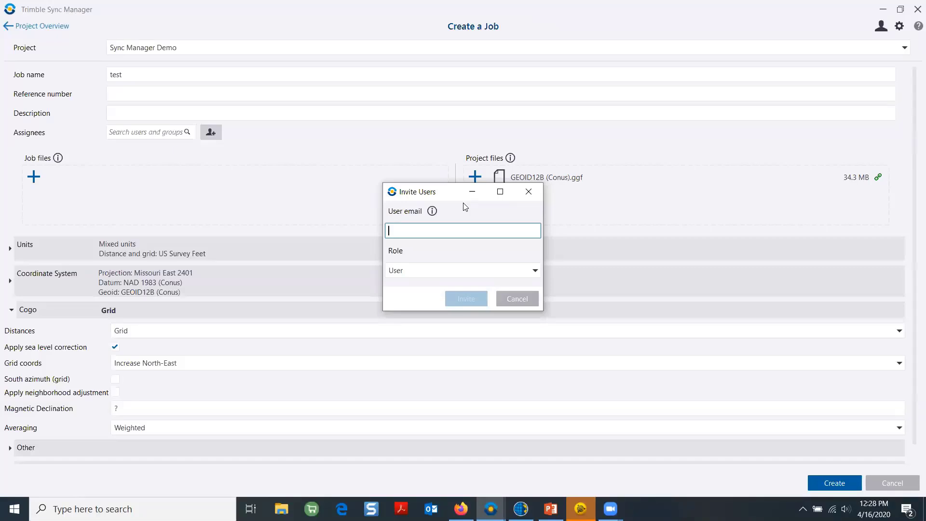
pyautogui.click(517, 298)
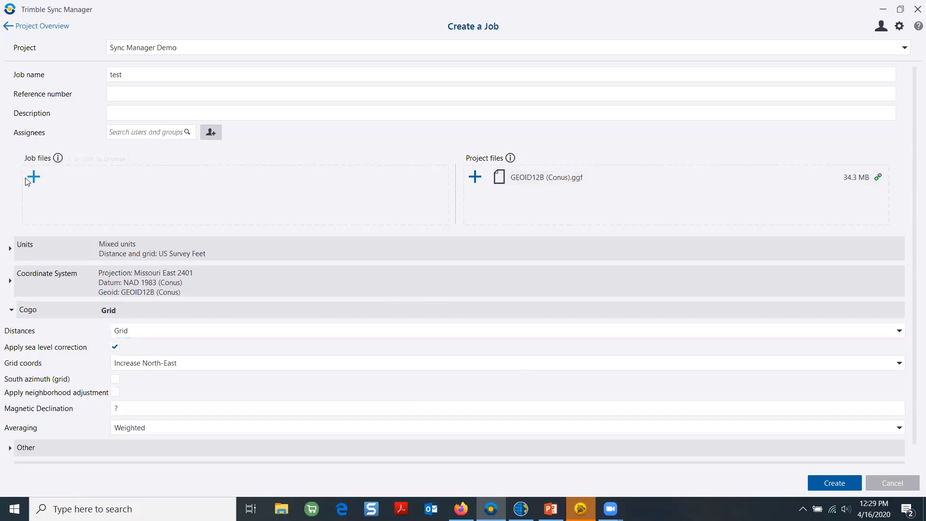
# Set the job's unit system to US, review the coordinate system, then leave without creating
pyautogui.click(30, 259)
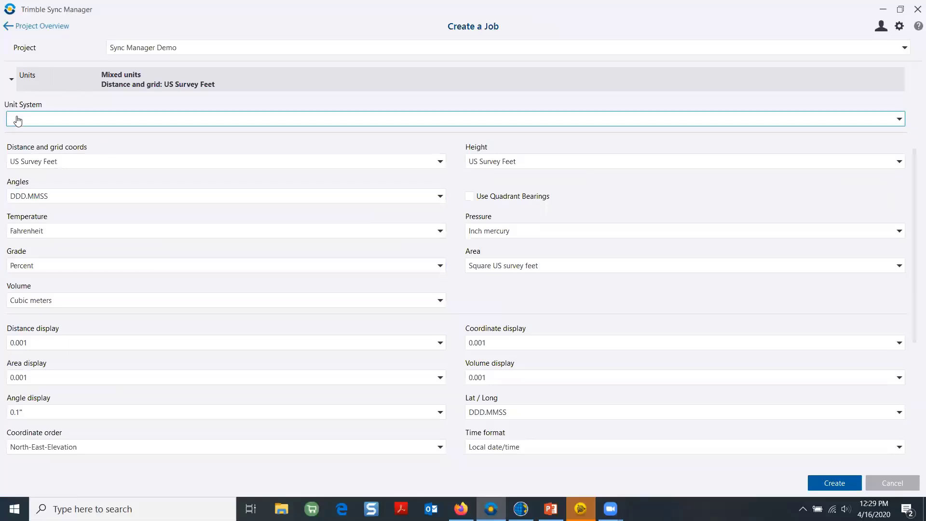
pyautogui.click(98, 124)
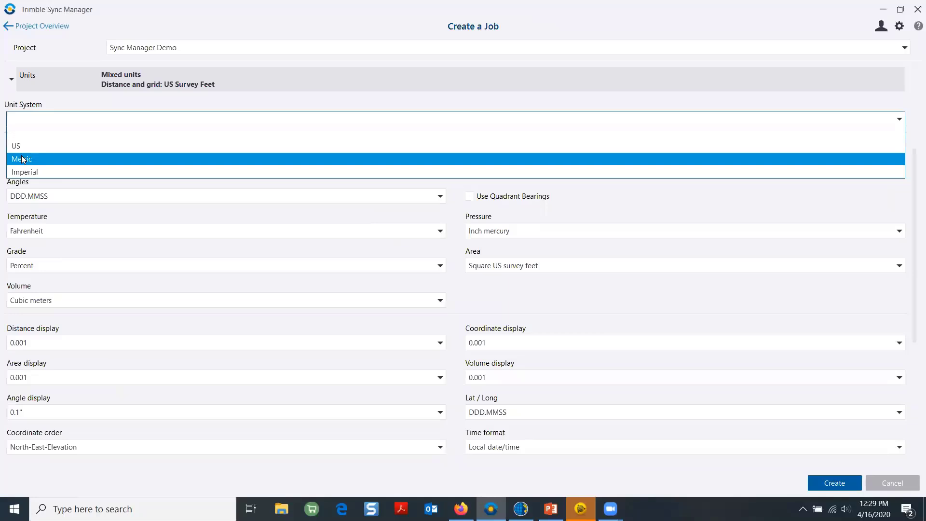
pyautogui.click(42, 159)
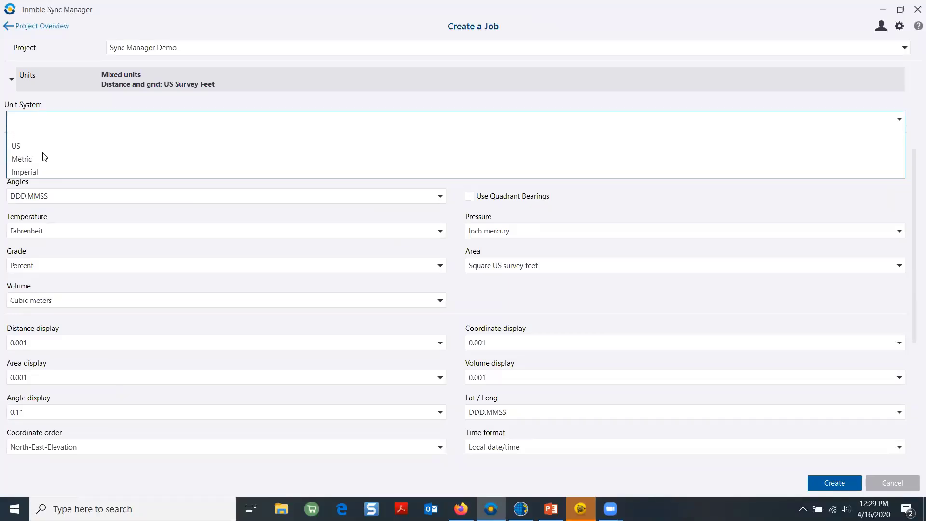
pyautogui.click(22, 148)
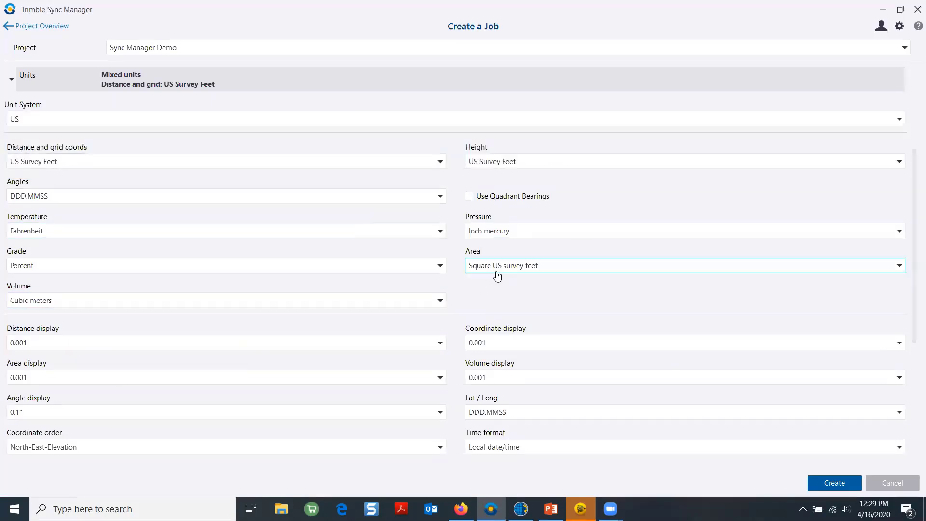
pyautogui.scroll(-2, 502, 282)
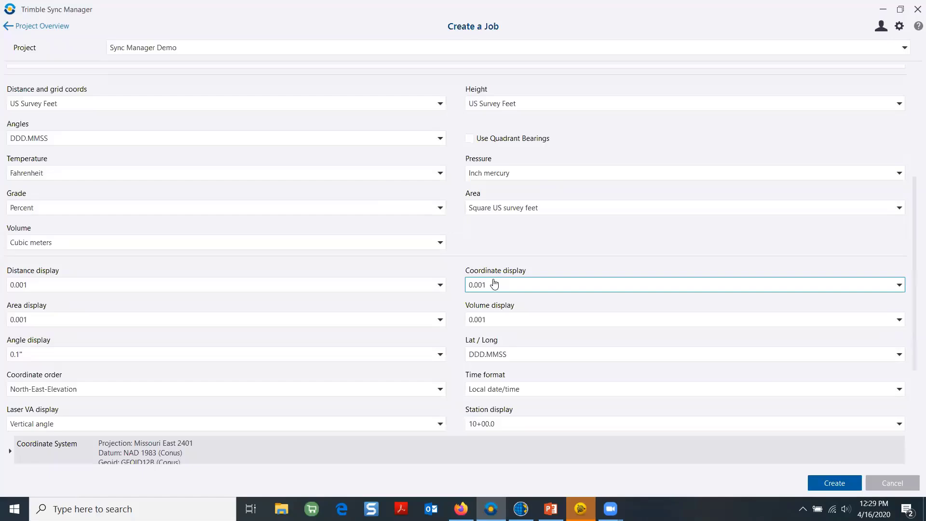
pyautogui.scroll(5, 403, 363)
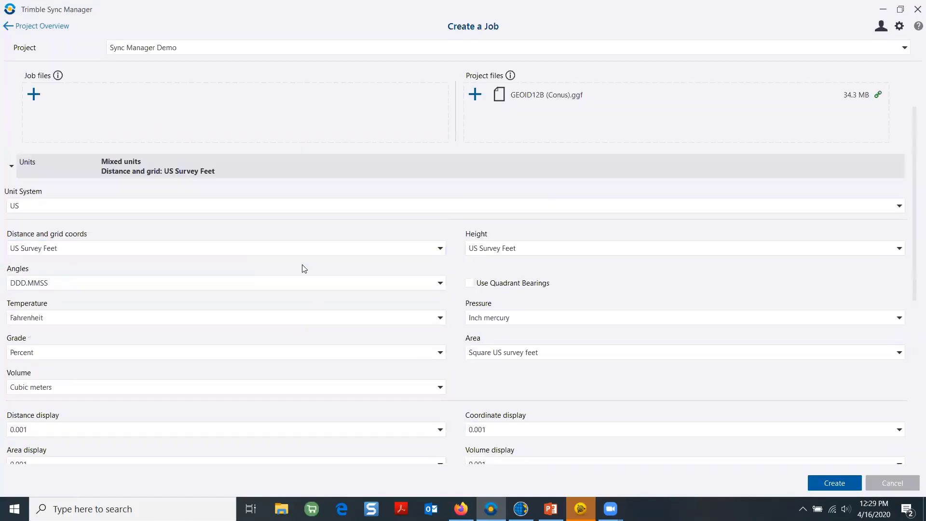
pyautogui.scroll(-7, 346, 278)
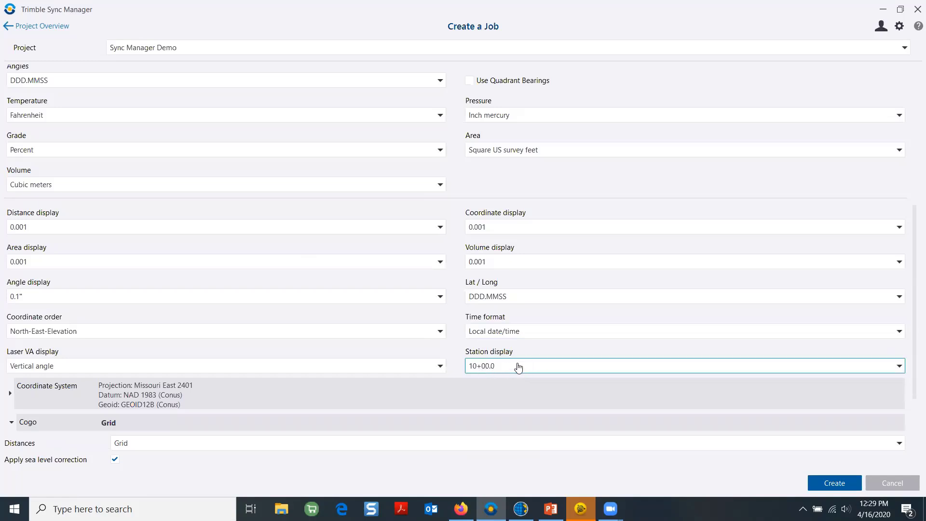
pyautogui.scroll(6, 408, 278)
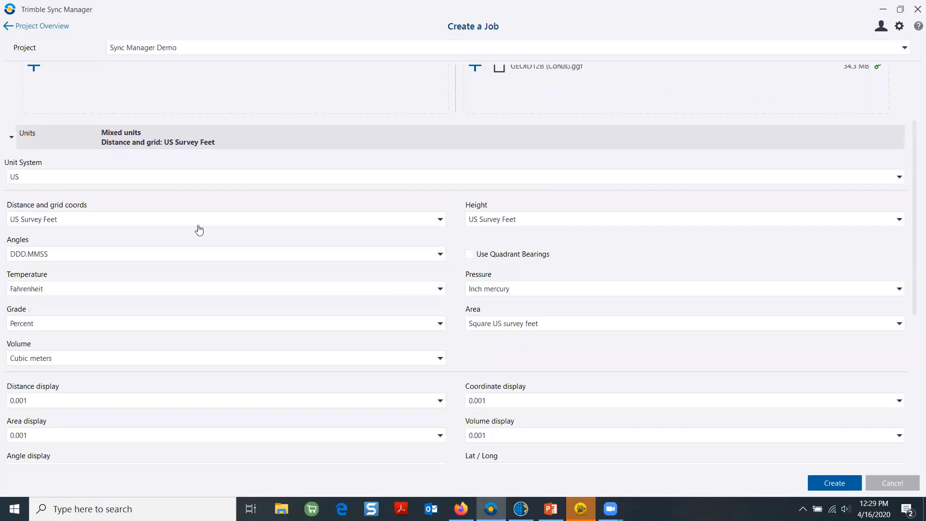
pyautogui.scroll(-3, 216, 205)
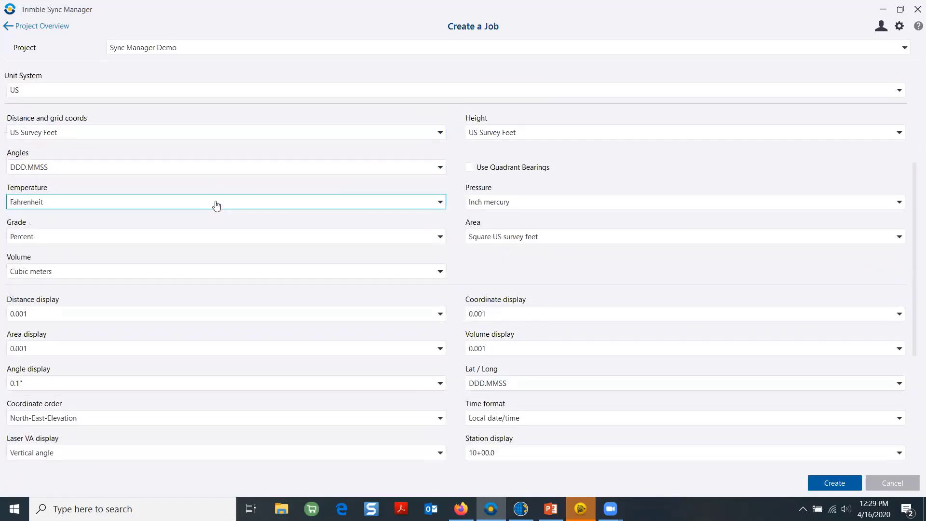
pyautogui.scroll(-2, 219, 214)
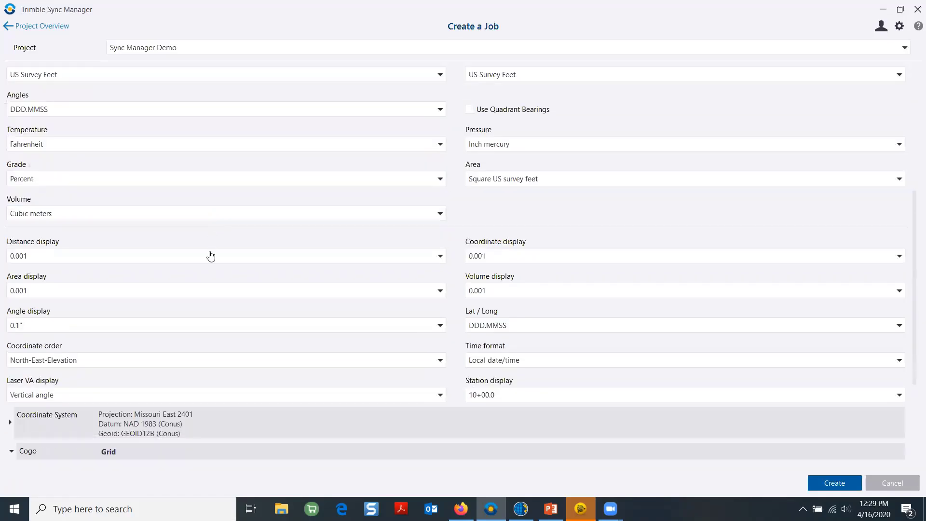
pyautogui.scroll(-2, 210, 256)
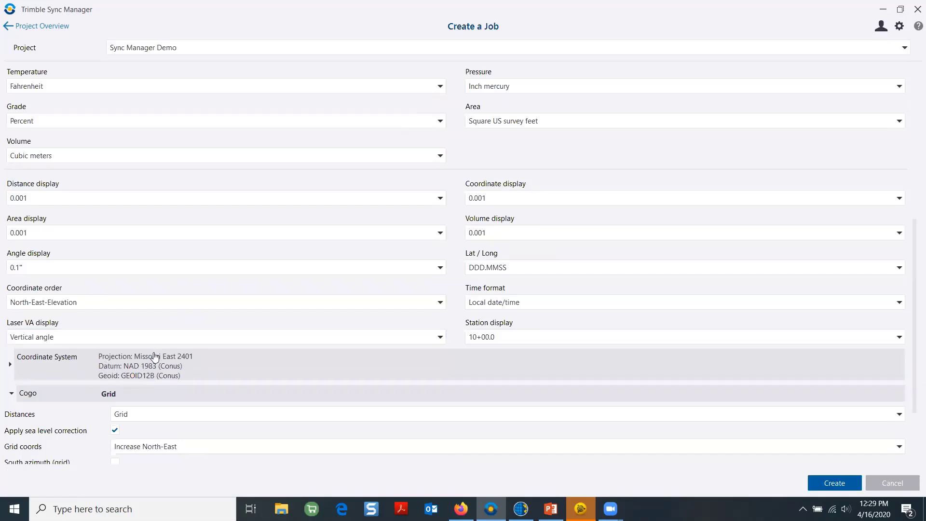
pyautogui.click(29, 364)
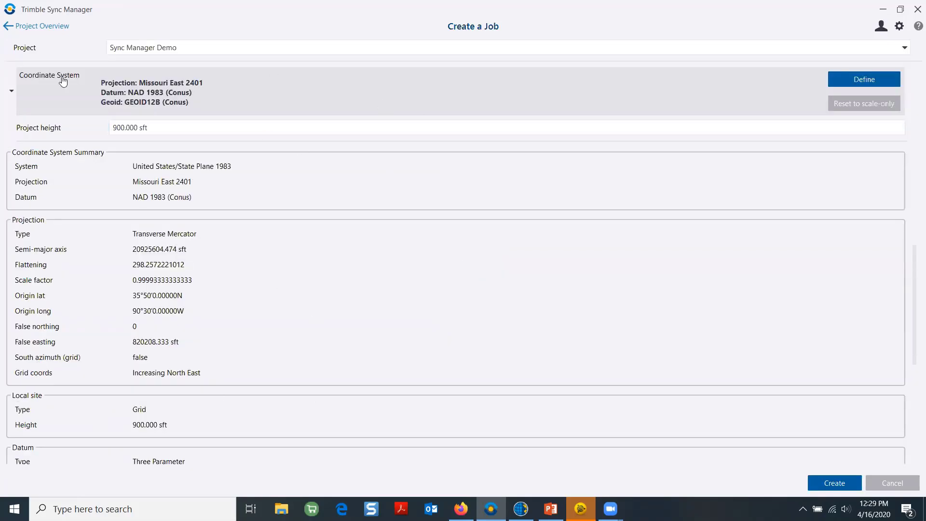
pyautogui.click(11, 26)
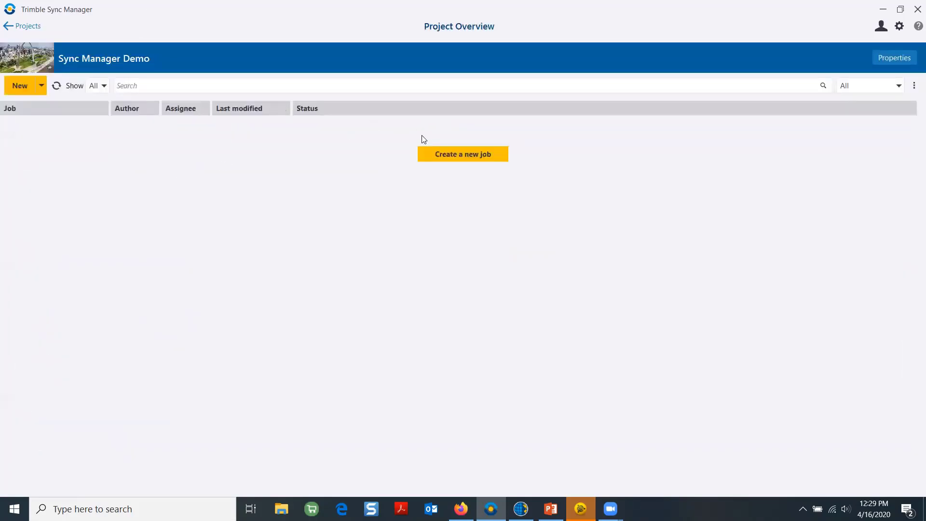
# Start a fresh job and replace the default date name with 'test'
pyautogui.click(458, 156)
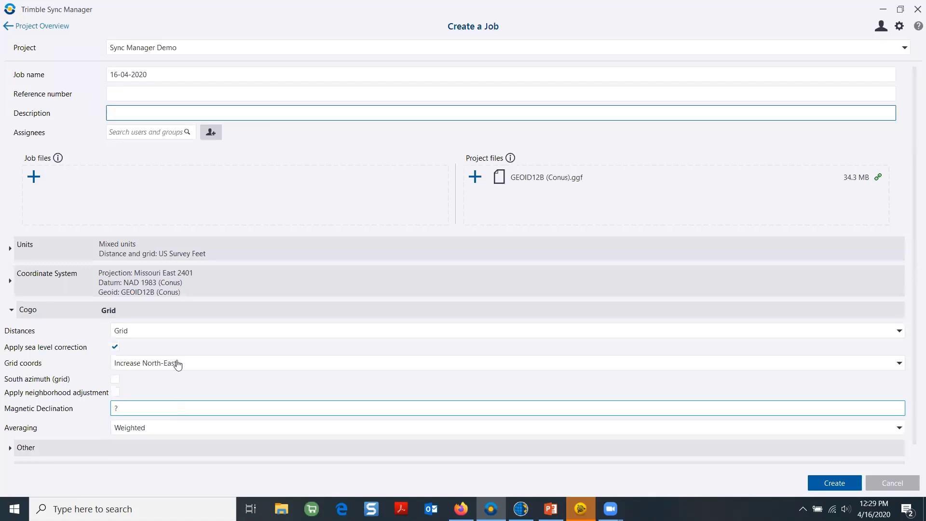
pyautogui.scroll(-1, 181, 266)
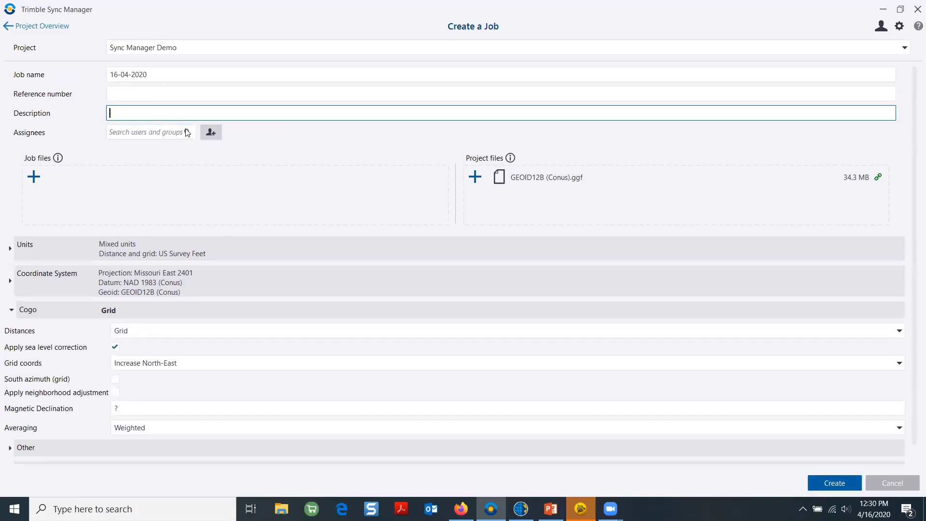
pyautogui.click(151, 76)
pyautogui.moveTo(174, 73); pyautogui.dragTo(2, 73)
pyautogui.write('test')
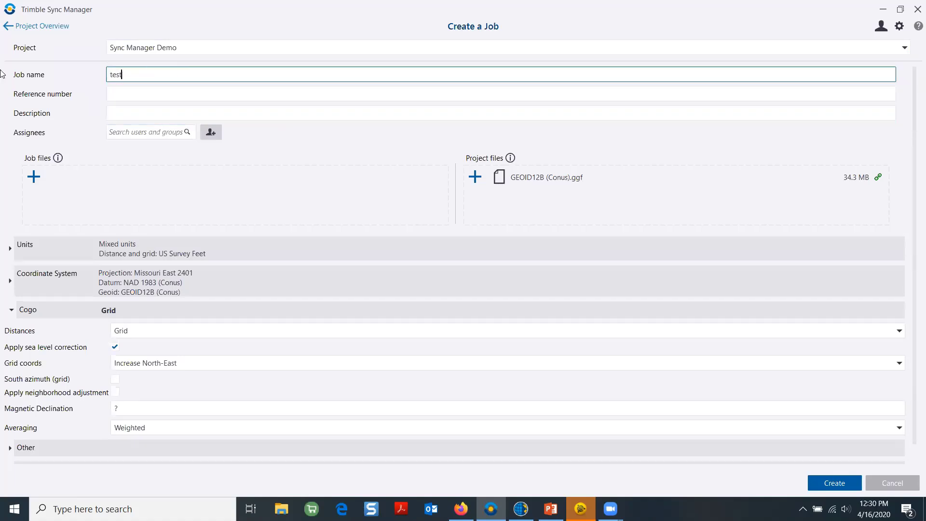
# Create the 'test' job so it appears in Project Overview with status New
pyautogui.click(830, 483)
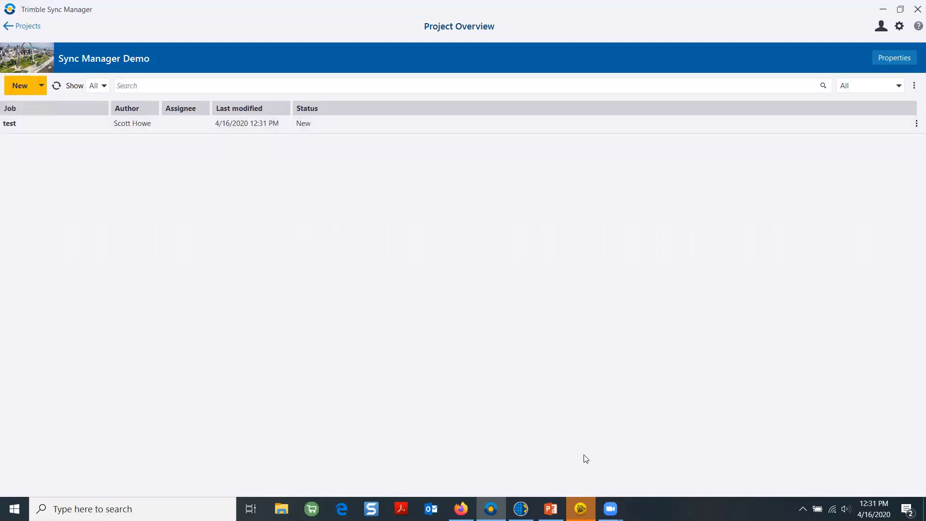
pyautogui.moveTo(581, 509)
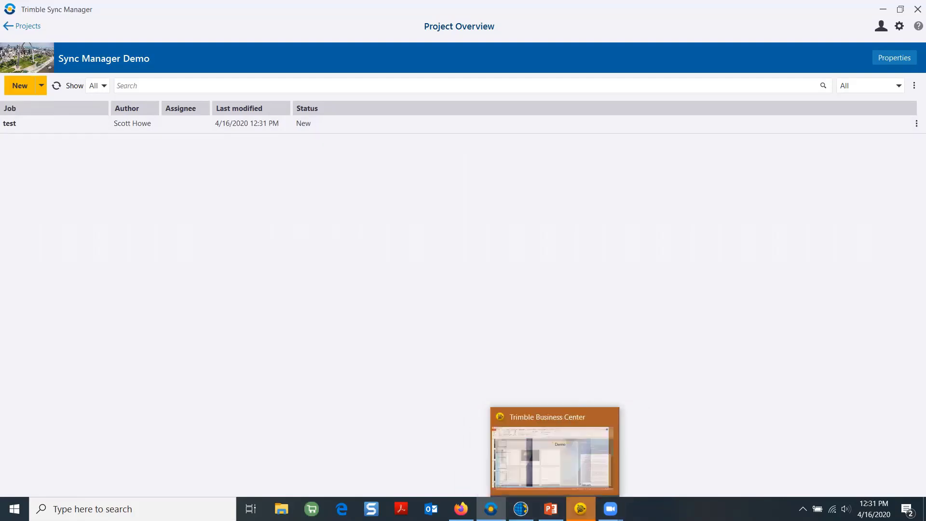
# Open the Sync Manager project in Business Center and window-select its surface, linework and points (190 objects)
pyautogui.click(581, 458)
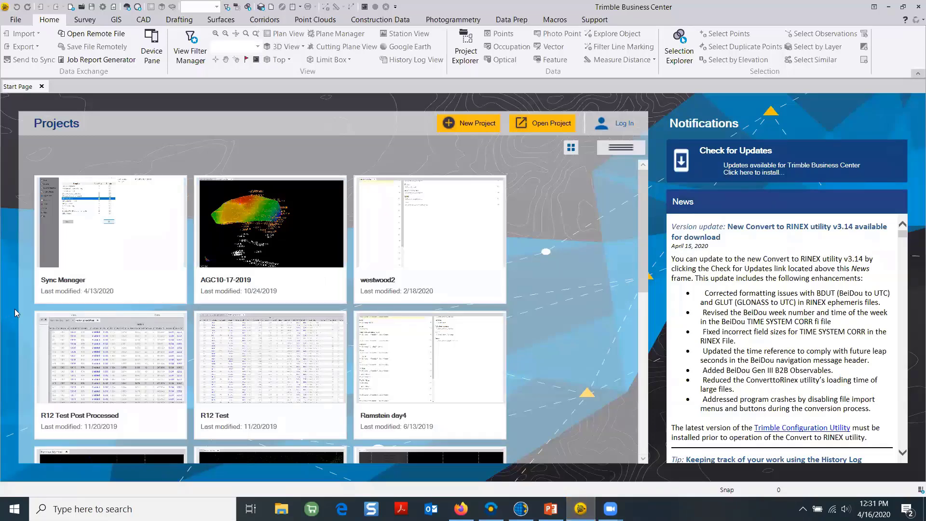
pyautogui.click(80, 233)
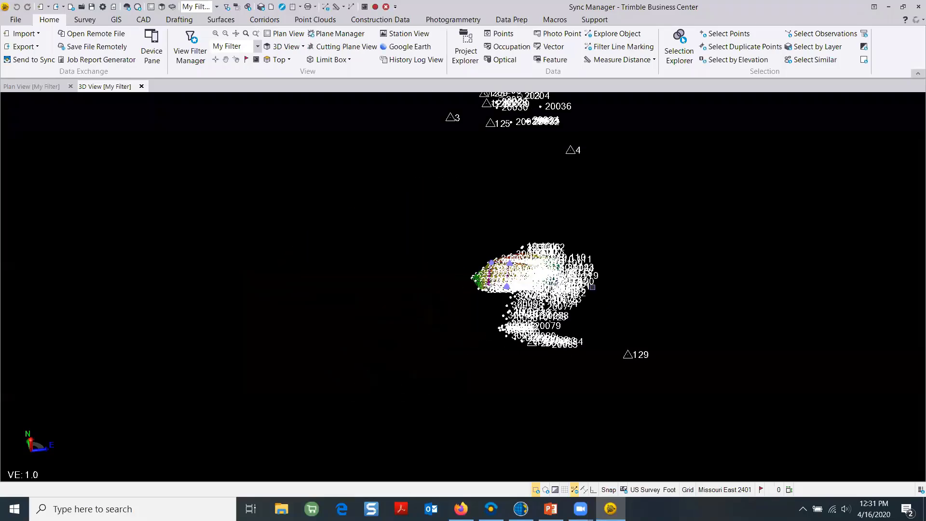
pyautogui.scroll(-3, 451, 266)
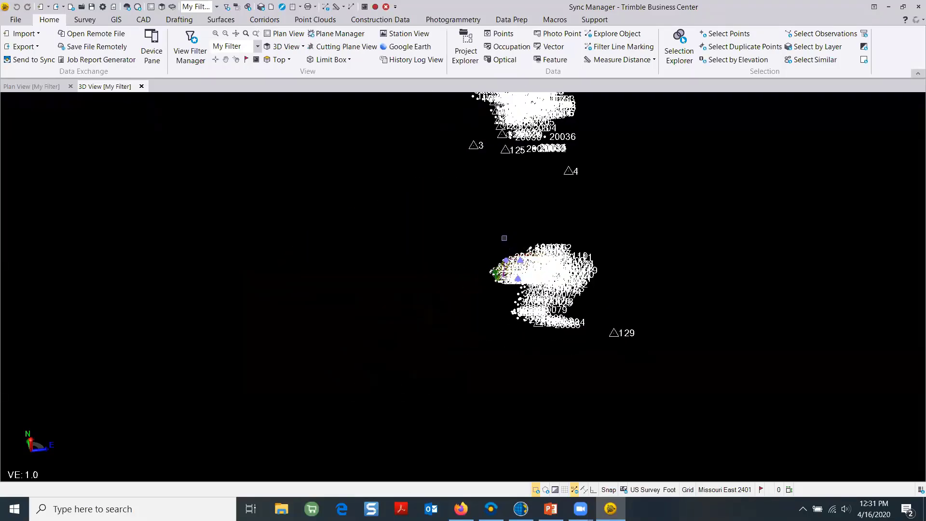
pyautogui.scroll(4, 451, 266)
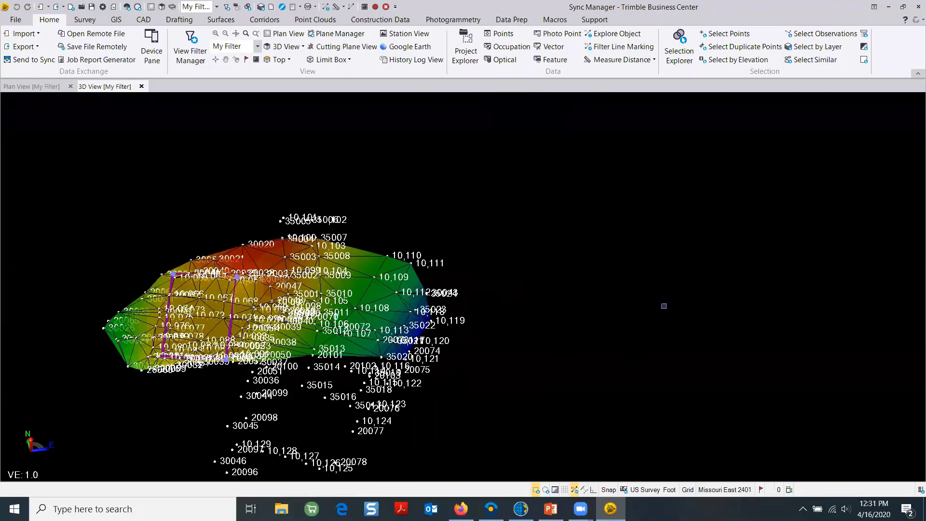
pyautogui.scroll(-2, 581, 304)
pyautogui.scroll(2, 572, 333)
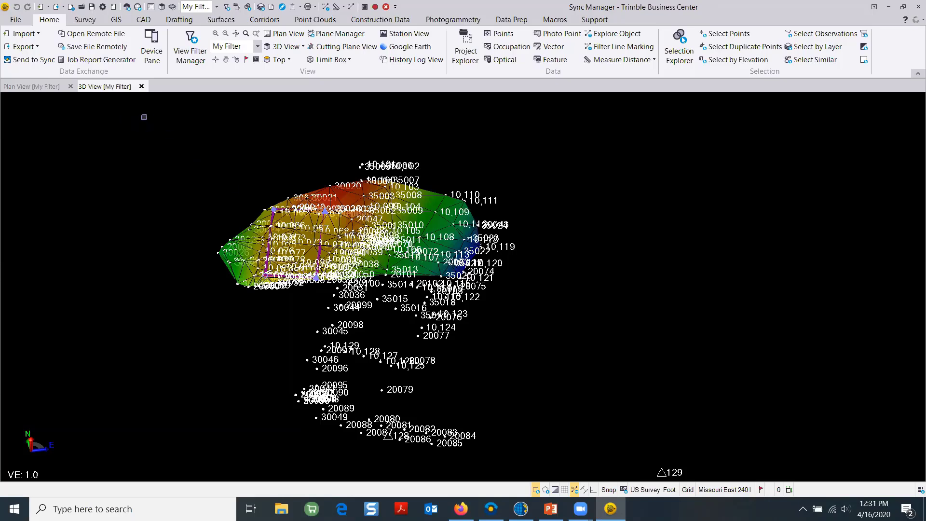
pyautogui.moveTo(145, 114); pyautogui.dragTo(661, 450)
# Send the selected 185 points, 4 lines and surface from Business Center to Sync Manager
pyautogui.click(34, 59)
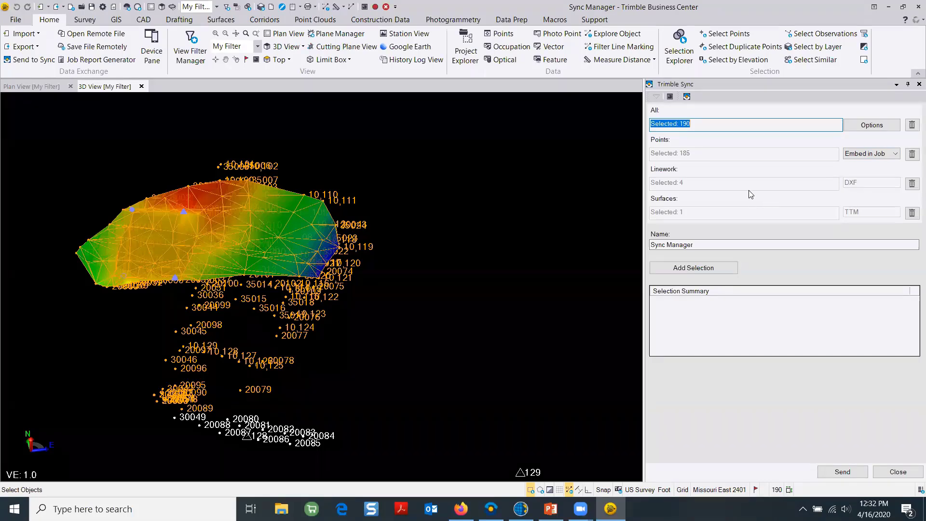
pyautogui.click(694, 269)
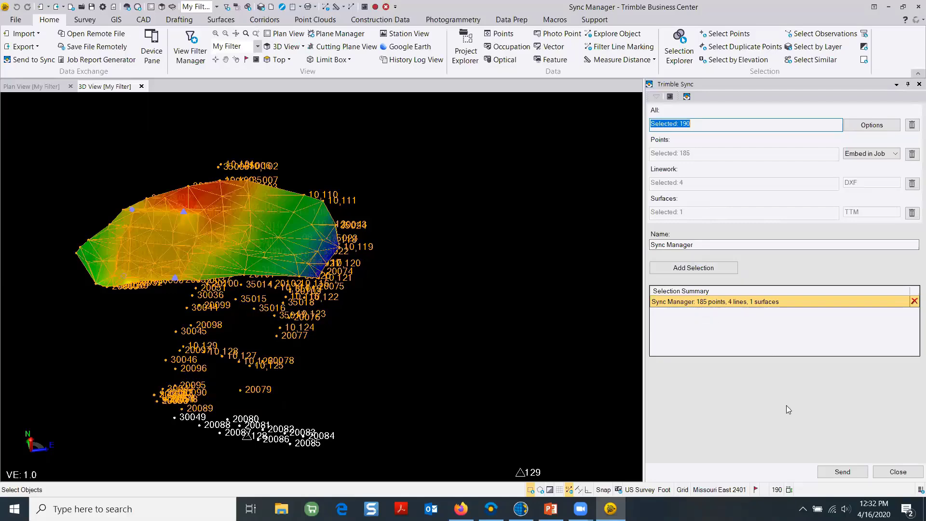
pyautogui.click(843, 472)
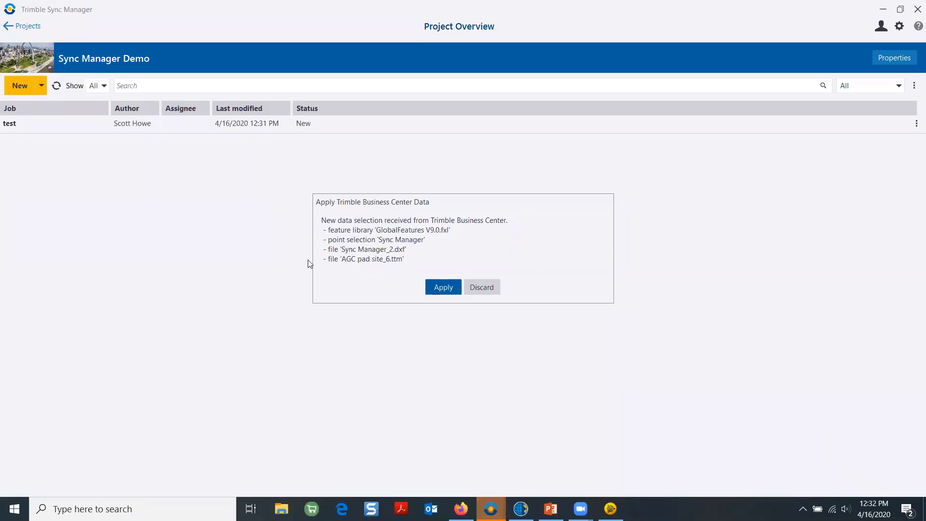
# Apply the received Business Center data in Sync Manager
pyautogui.click(442, 288)
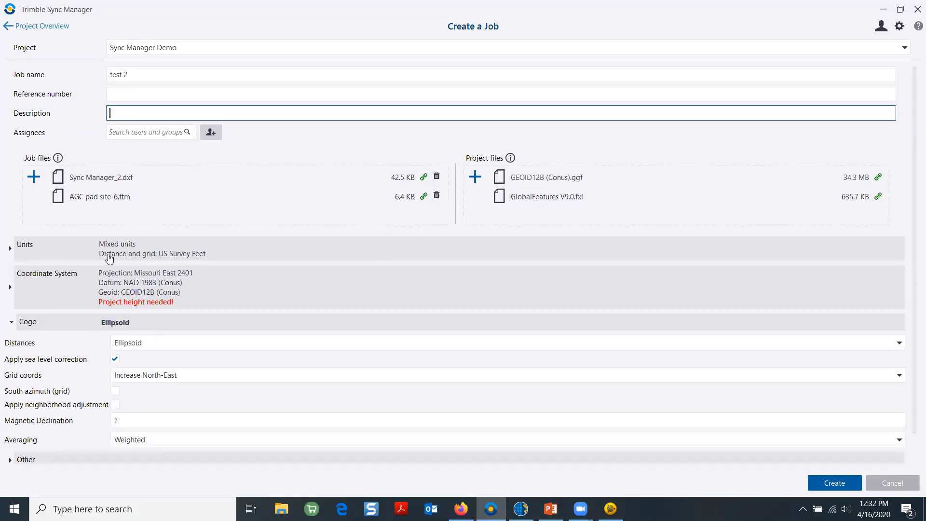
# Set the new job's units to US
pyautogui.click(29, 251)
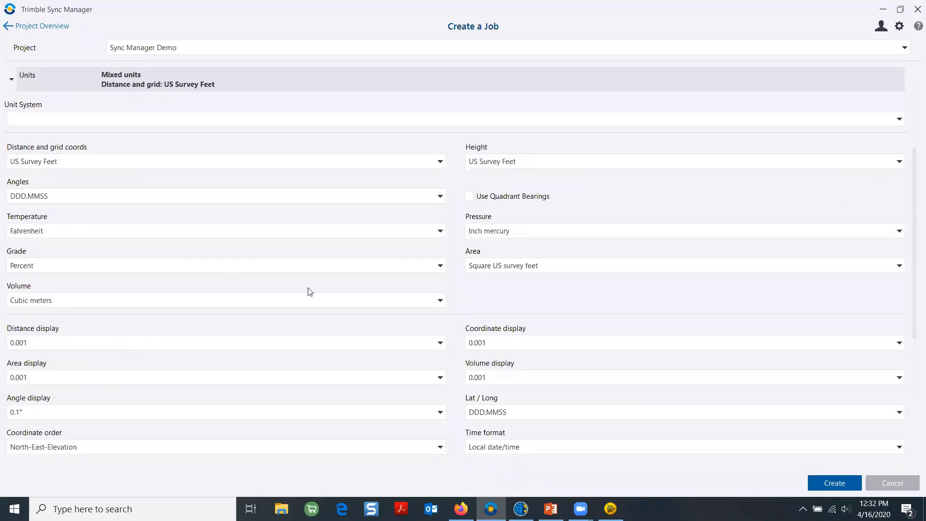
pyautogui.click(132, 121)
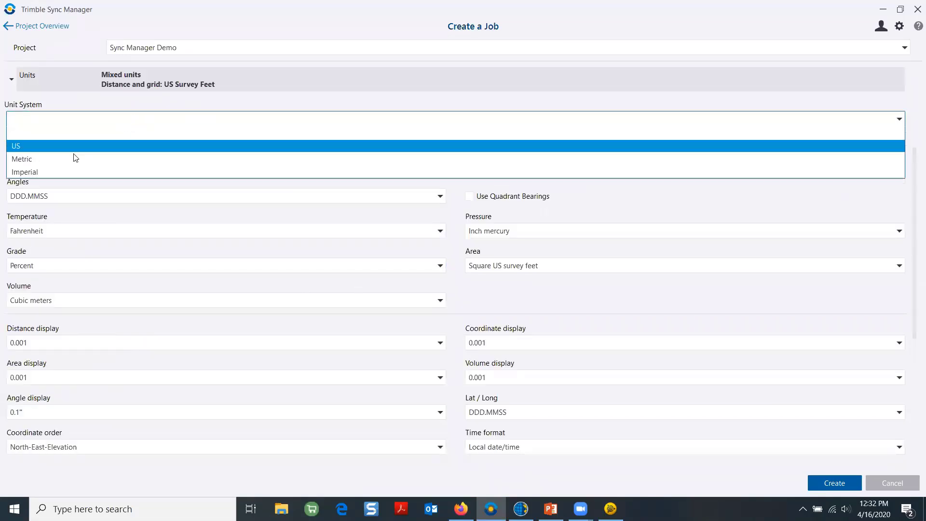
pyautogui.click(46, 151)
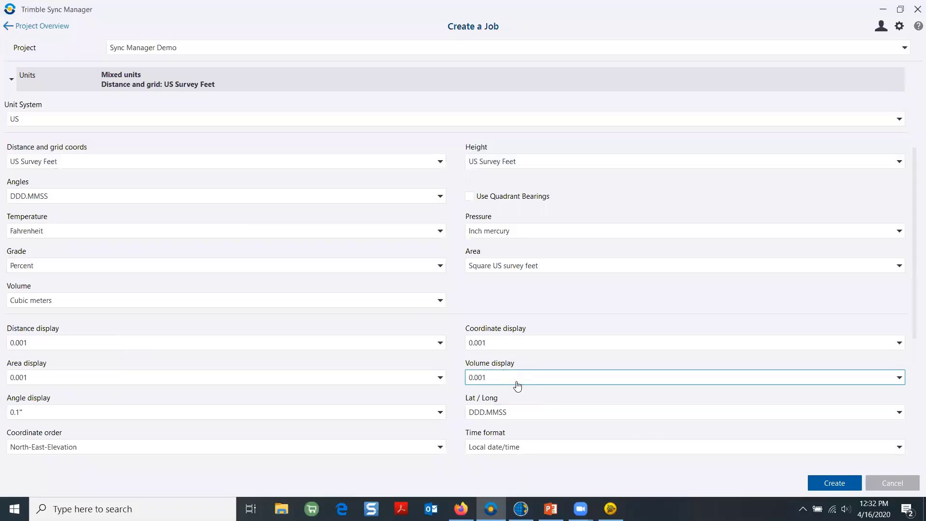
# Set the coordinate system project height to 900 sft
pyautogui.scroll(-3, 528, 381)
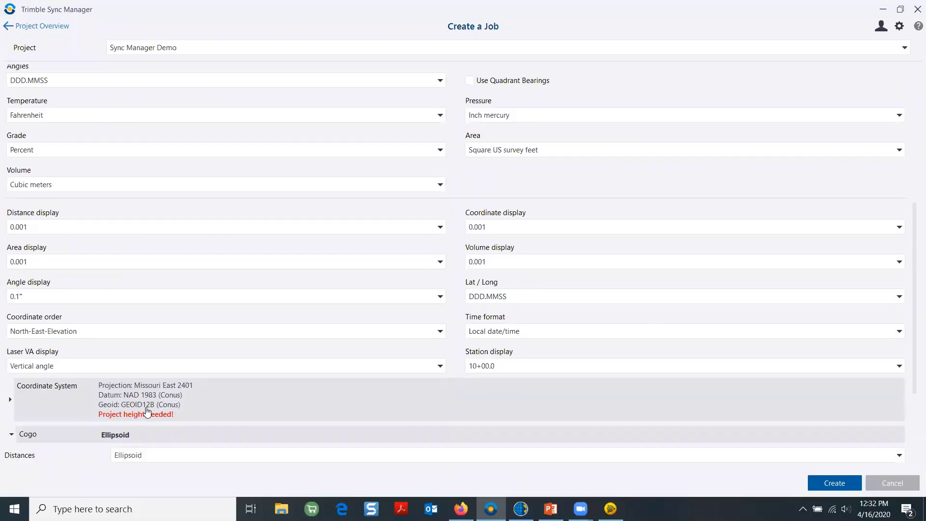
pyautogui.click(148, 413)
pyautogui.click(187, 143)
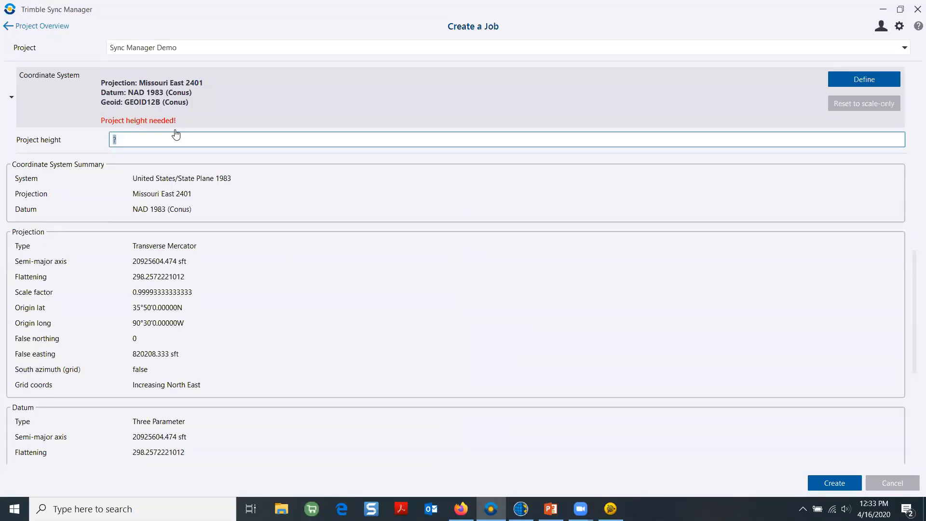
pyautogui.write('900')
pyautogui.press('Return')
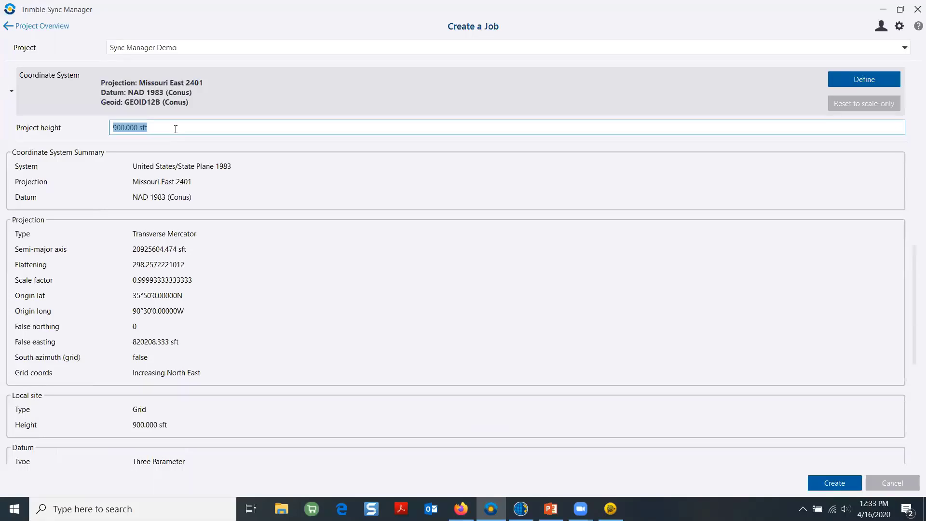
# Set Cogo distances to Grid and create job test 2
pyautogui.scroll(-5, 389, 356)
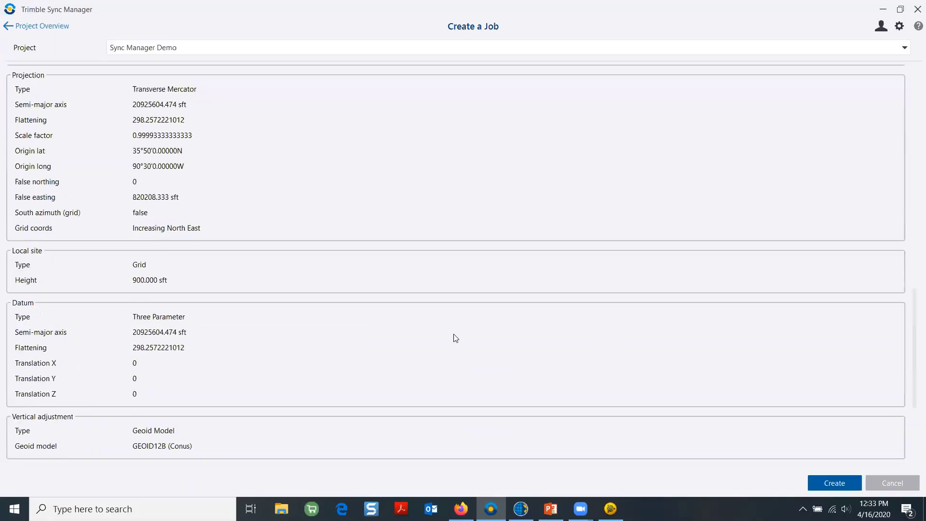
pyautogui.scroll(-1, 455, 337)
pyautogui.scroll(2, 81, 205)
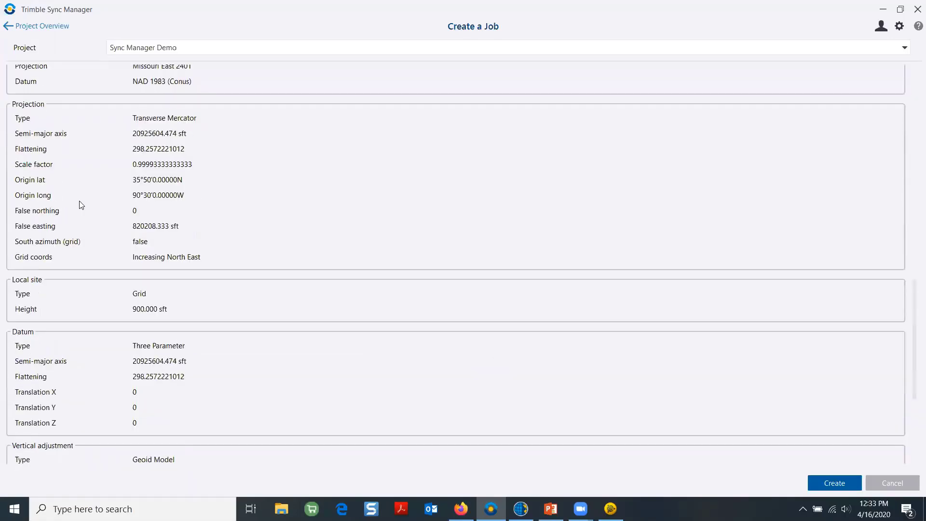
pyautogui.scroll(-1, 87, 198)
pyautogui.scroll(-3, 88, 197)
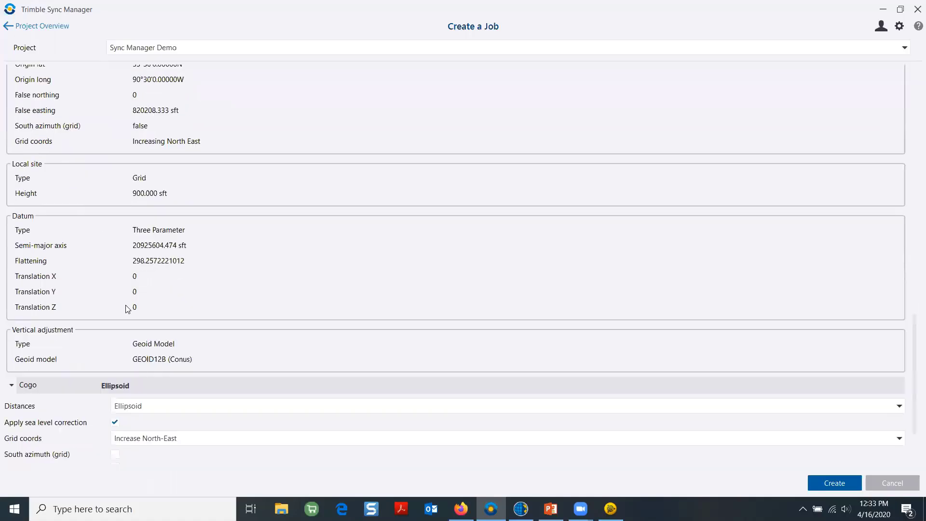
pyautogui.click(141, 389)
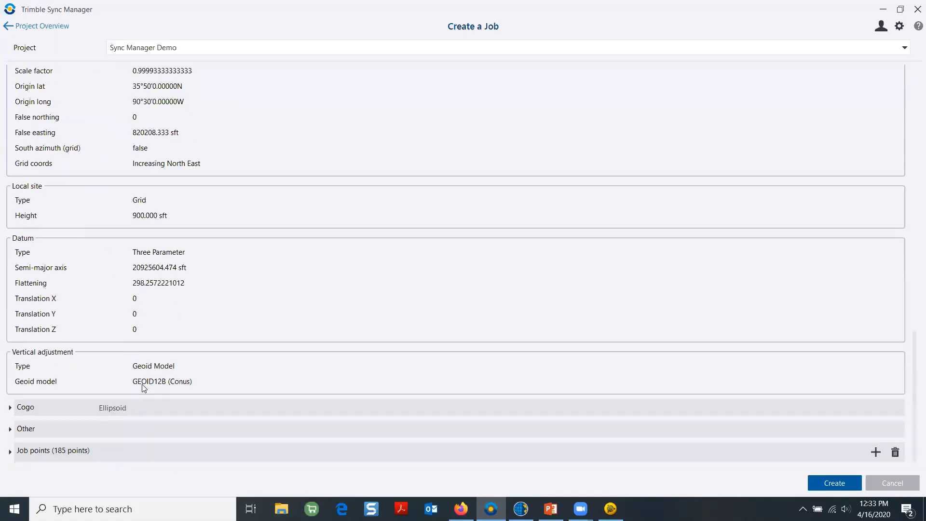
pyautogui.click(90, 410)
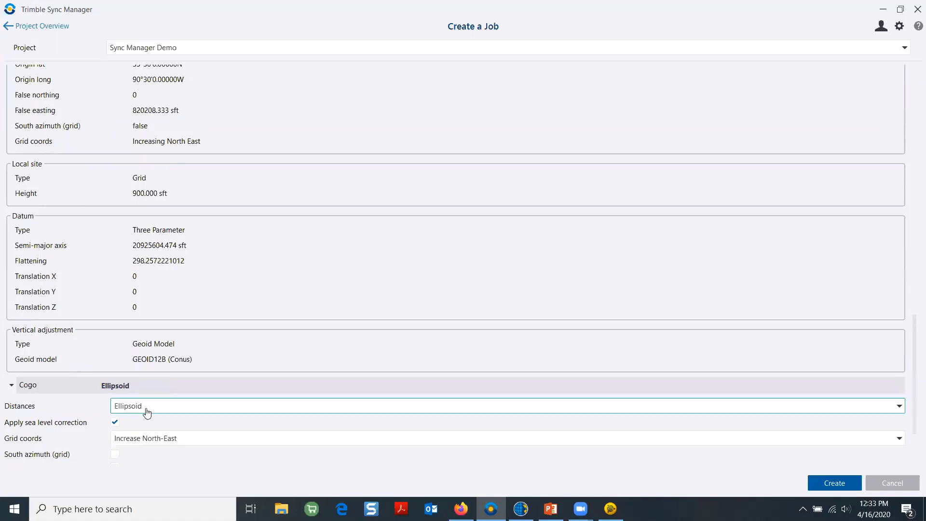
pyautogui.click(722, 408)
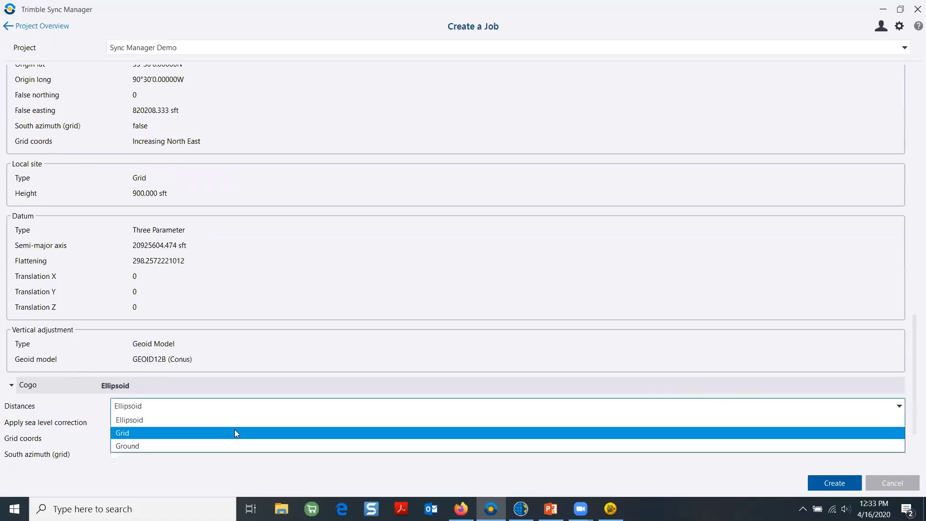
pyautogui.click(184, 433)
pyautogui.scroll(-1, 582, 459)
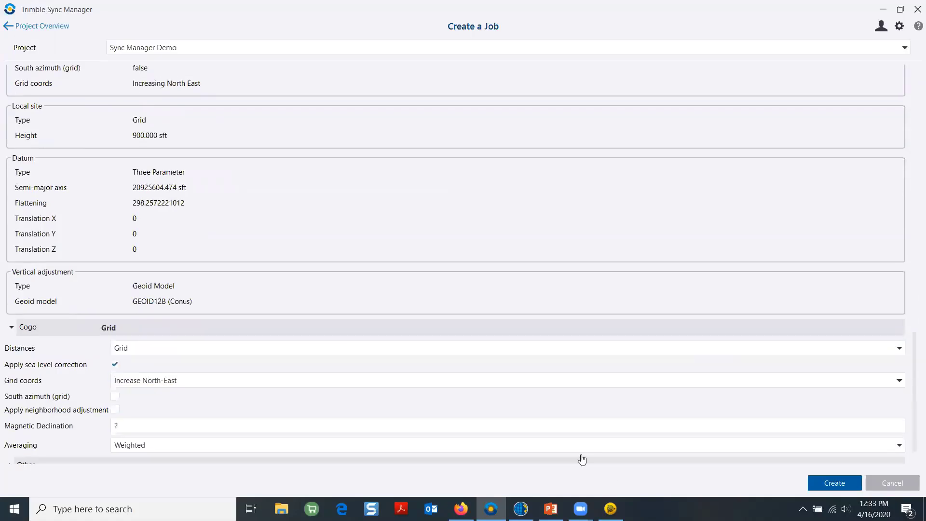
pyautogui.scroll(-2, 582, 460)
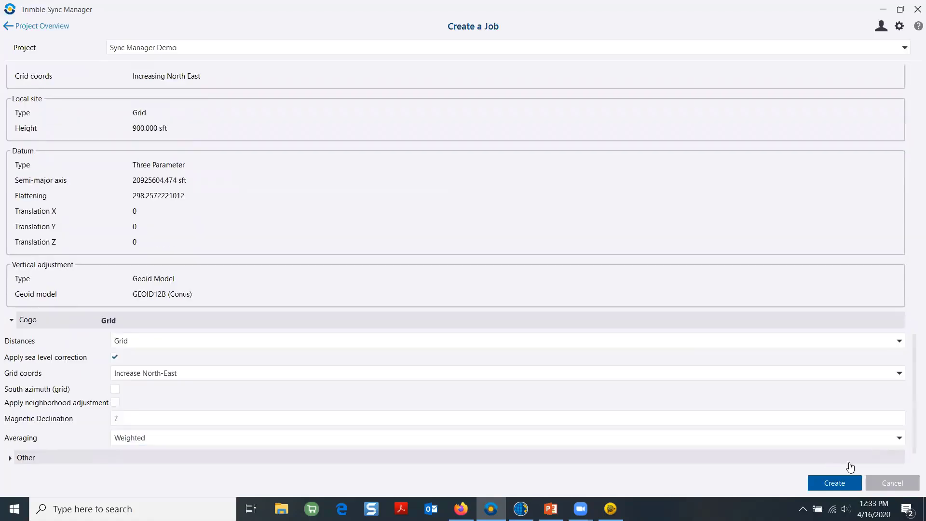
pyautogui.click(848, 483)
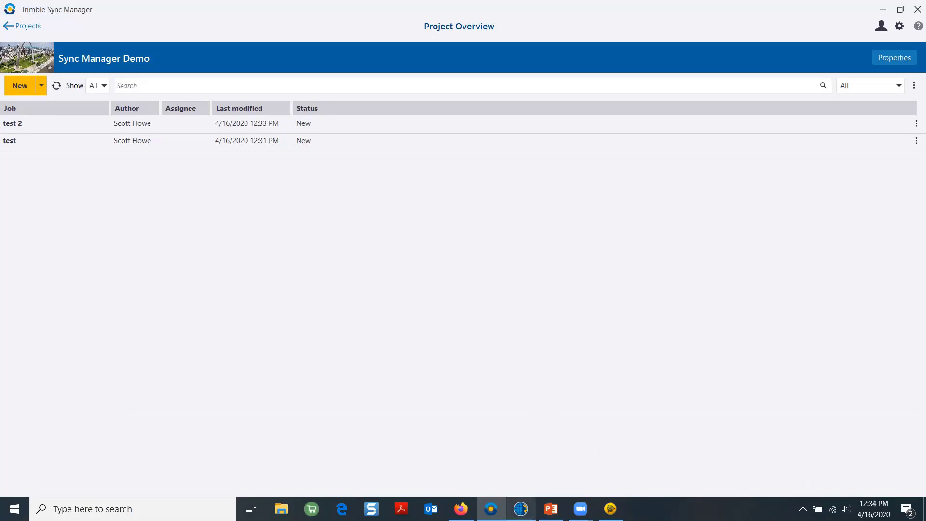
# Bring Trimble Access forward and return to its Projects list via the main menu
pyautogui.moveTo(521, 509)
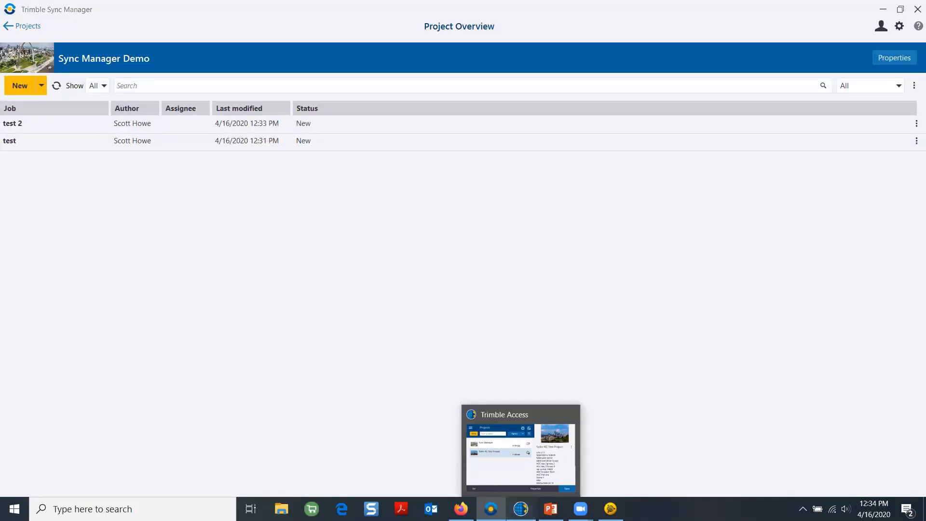
pyautogui.click(521, 509)
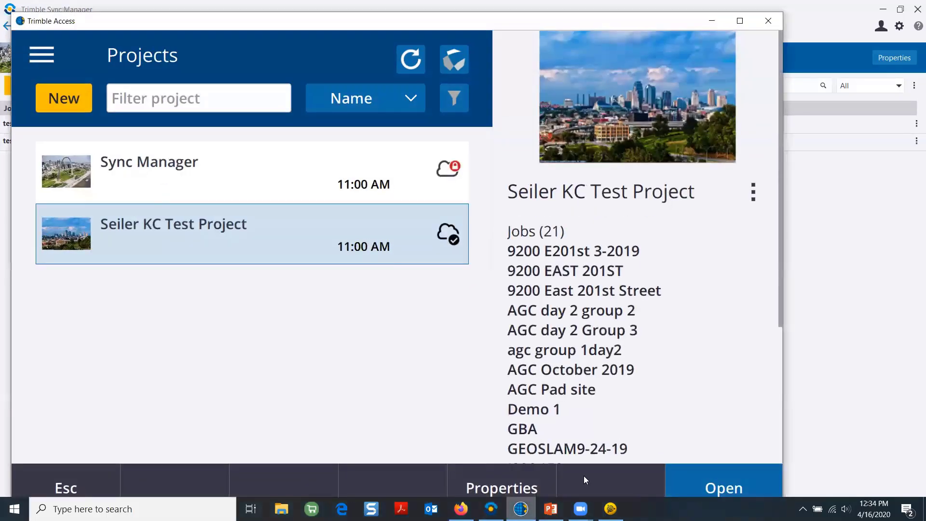
pyautogui.click(39, 52)
pyautogui.click(51, 61)
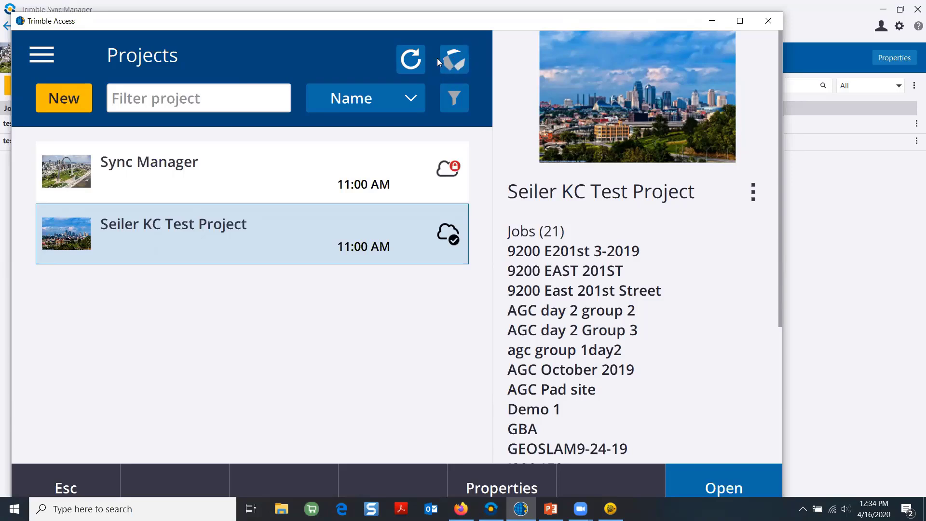
# Sign in to Trimble Connect with the account e-mail and password, staying signed in
pyautogui.click(460, 67)
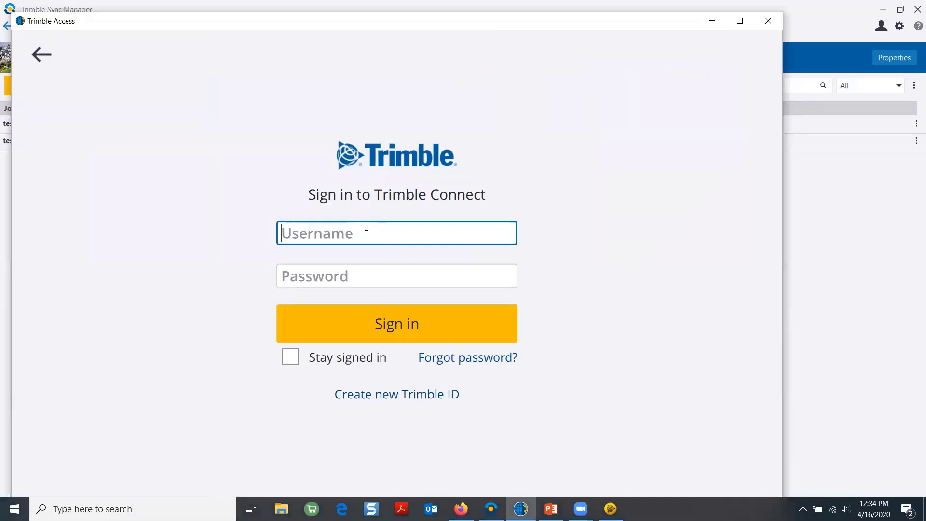
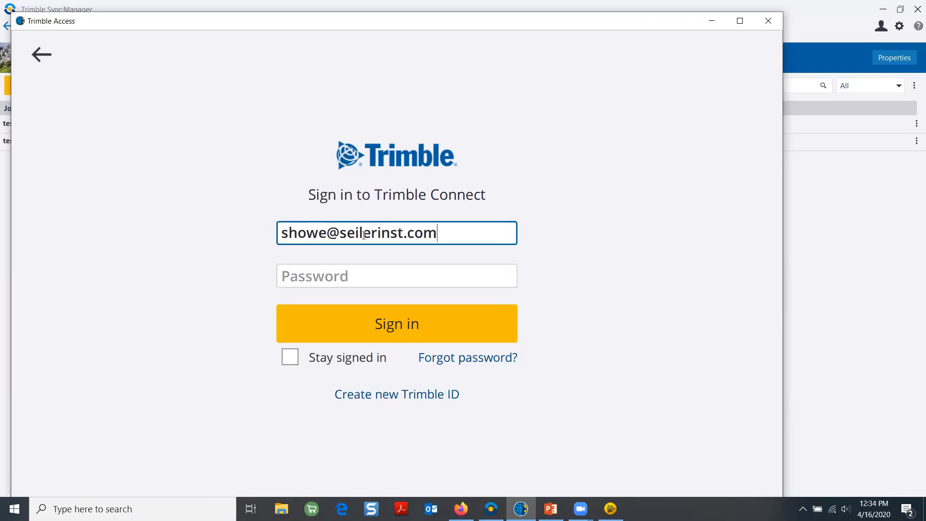
pyautogui.press('Tab')
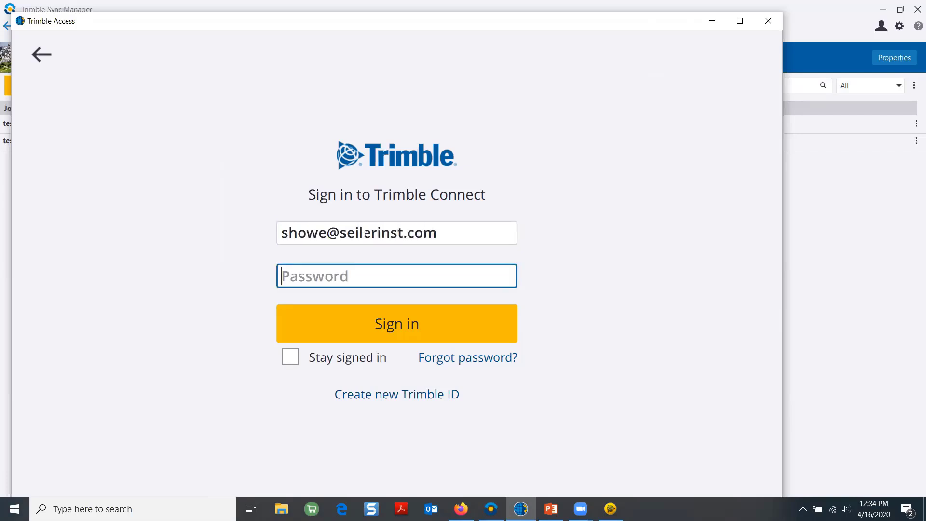
pyautogui.write('*****')
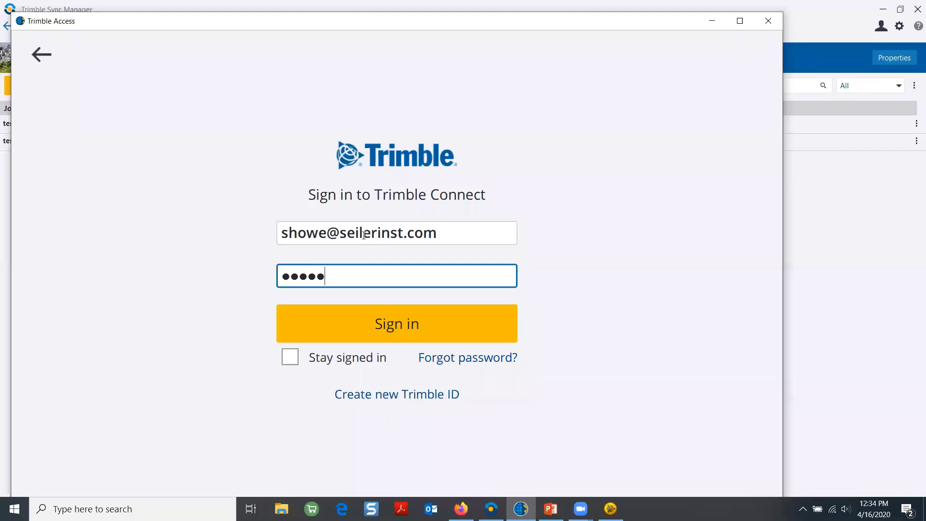
pyautogui.write('*****')
pyautogui.click(296, 353)
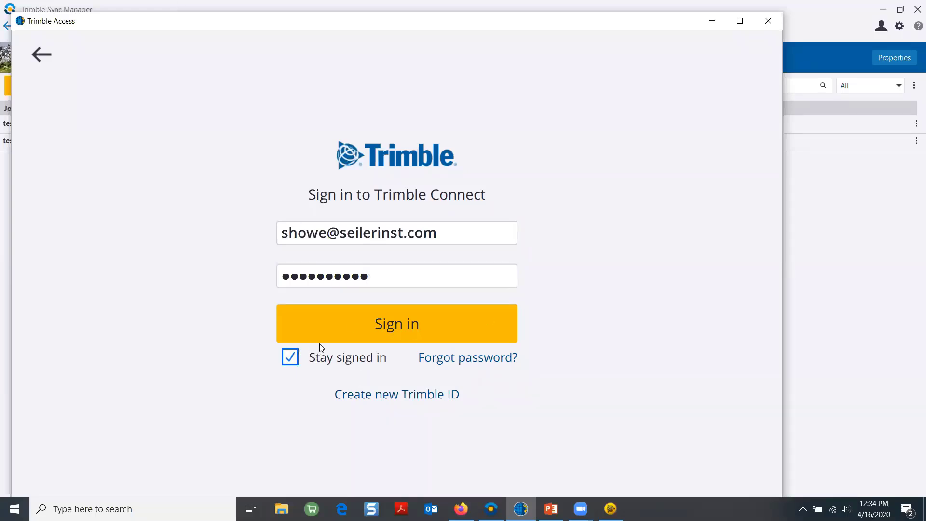
pyautogui.click(385, 319)
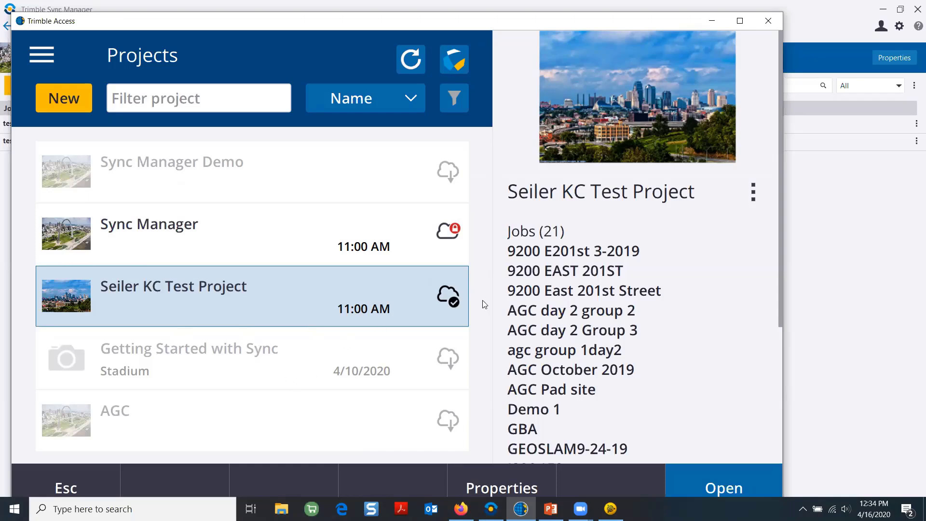
# Select the cloud project Sync Manager Demo and download it
pyautogui.scroll(-1, 456, 374)
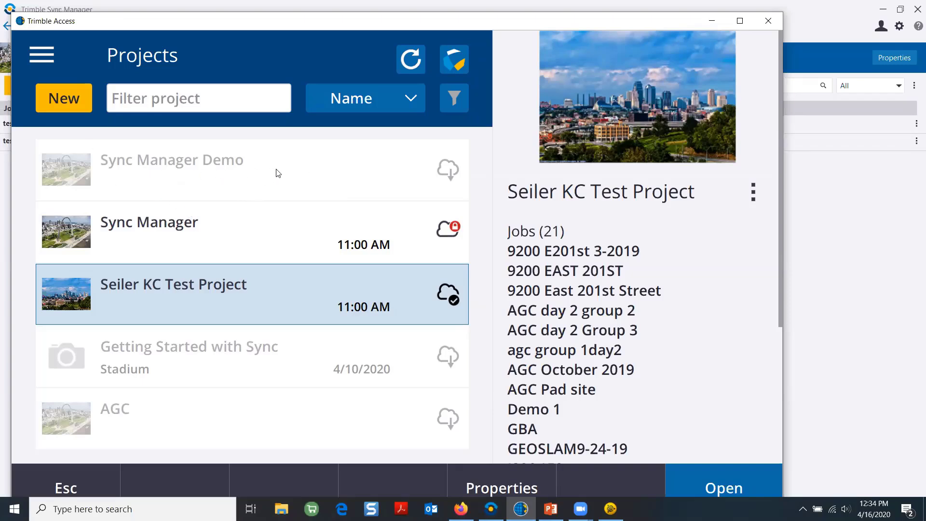
pyautogui.click(451, 172)
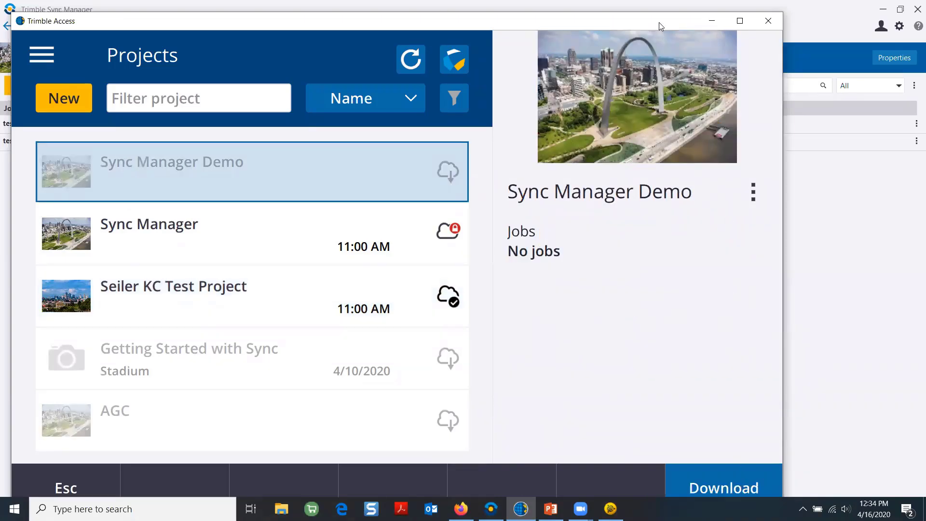
pyautogui.moveTo(661, 23); pyautogui.dragTo(661, 13)
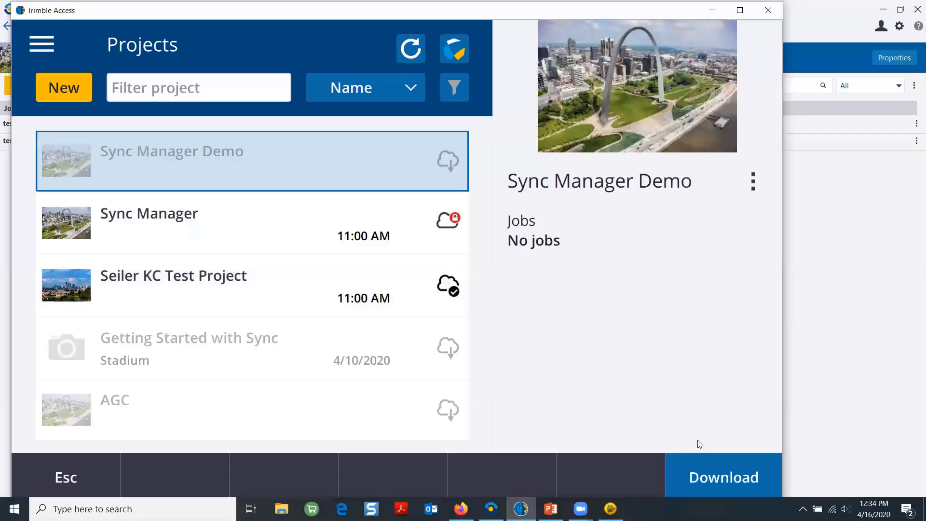
pyautogui.click(728, 475)
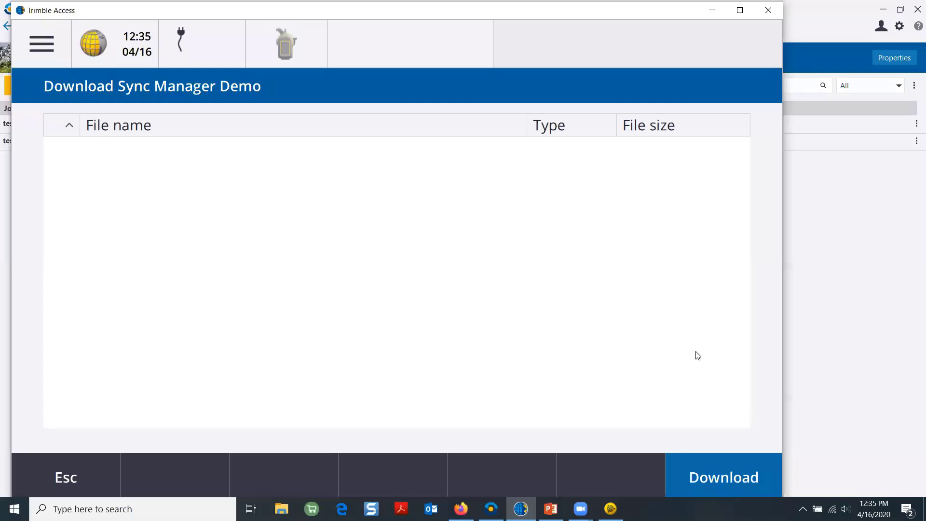
# Download job test 2 from Sync Manager Demo, accepting the 50-point warning
pyautogui.click(737, 469)
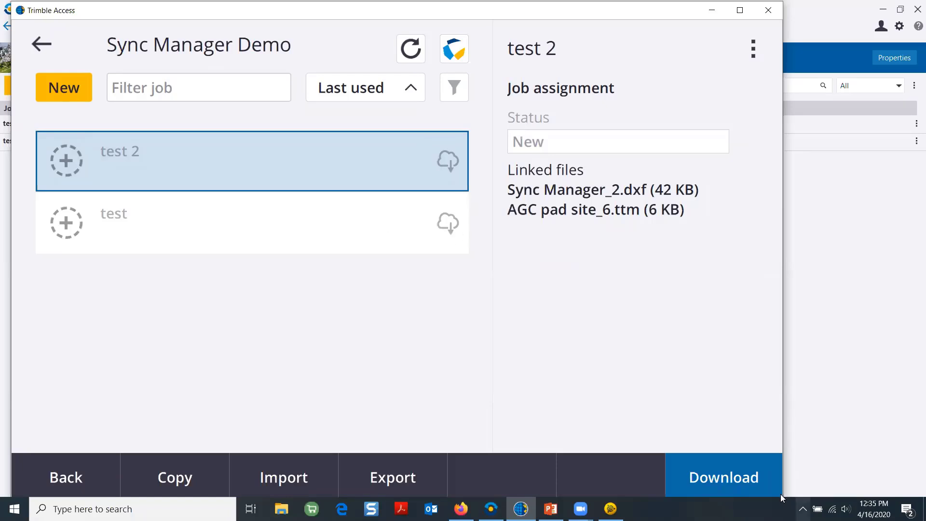
pyautogui.click(724, 478)
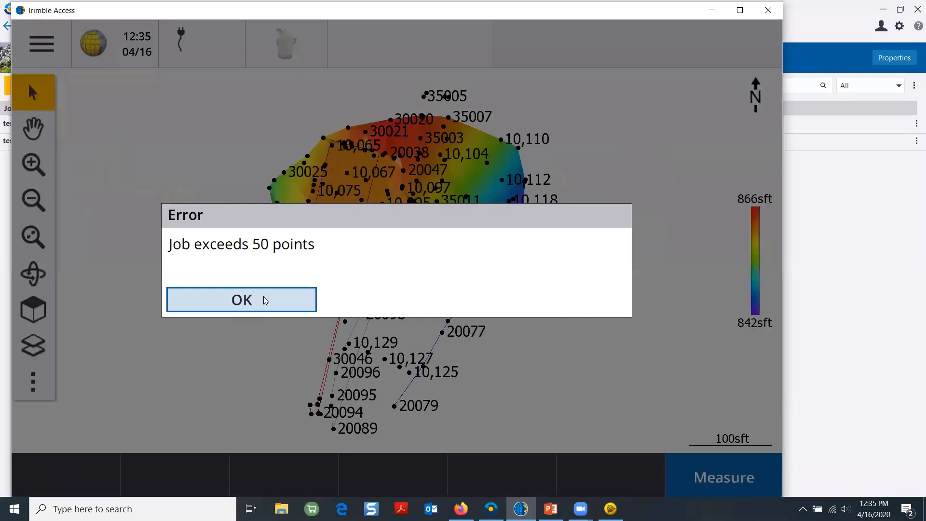
pyautogui.click(267, 299)
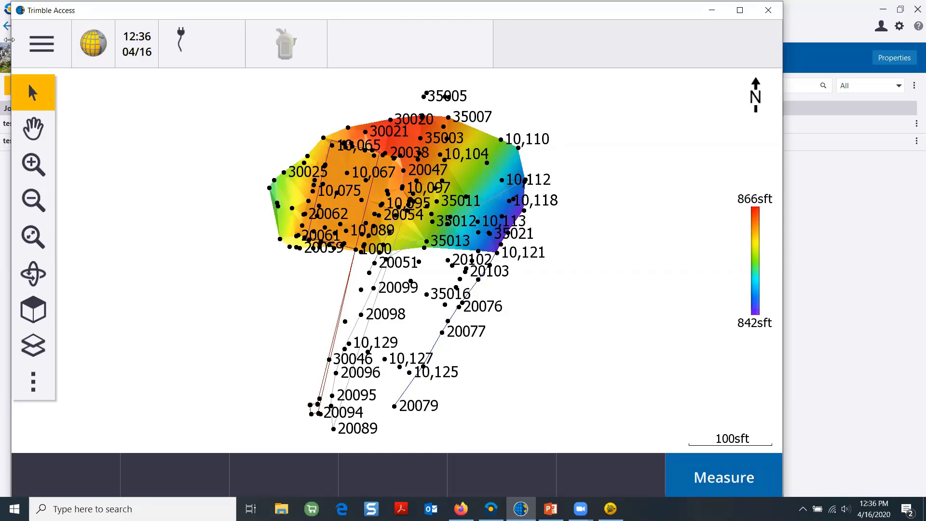
# From the project list, open Sync Manager Demo and download the empty test job
pyautogui.click(38, 42)
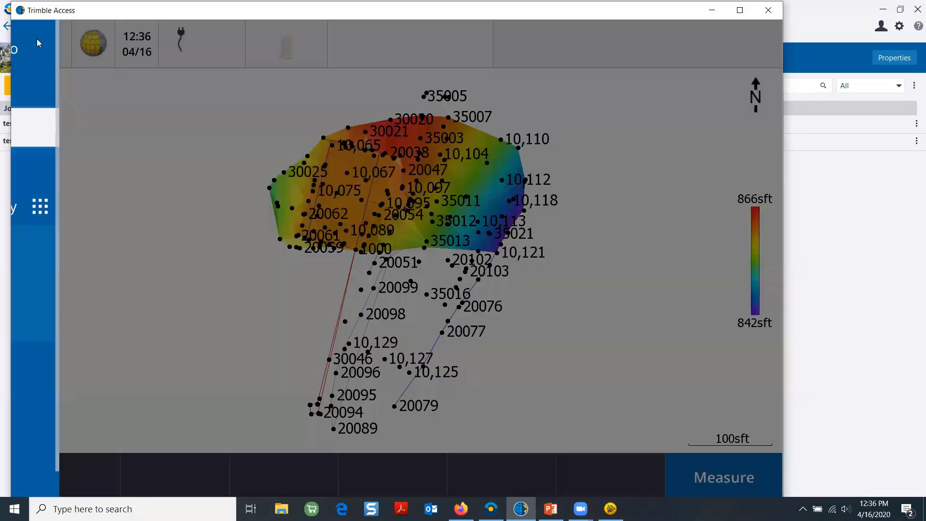
pyautogui.click(50, 50)
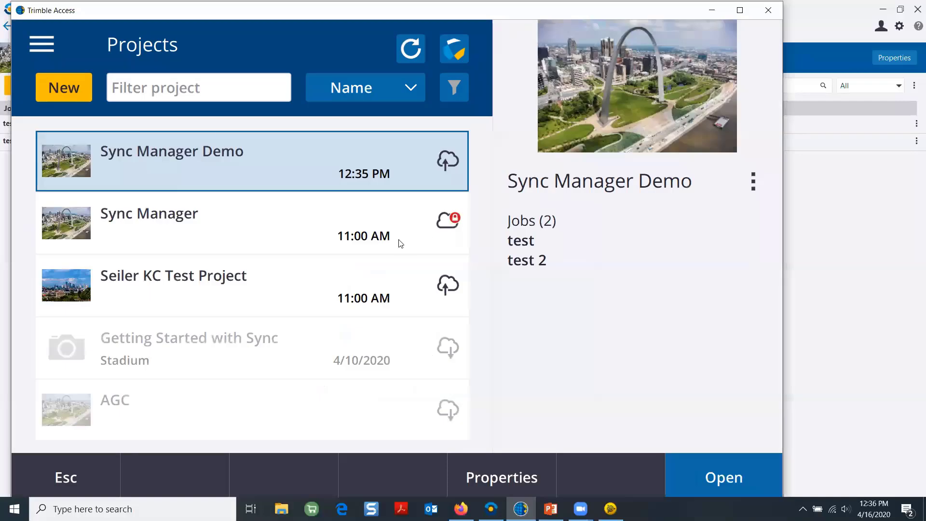
pyautogui.click(745, 478)
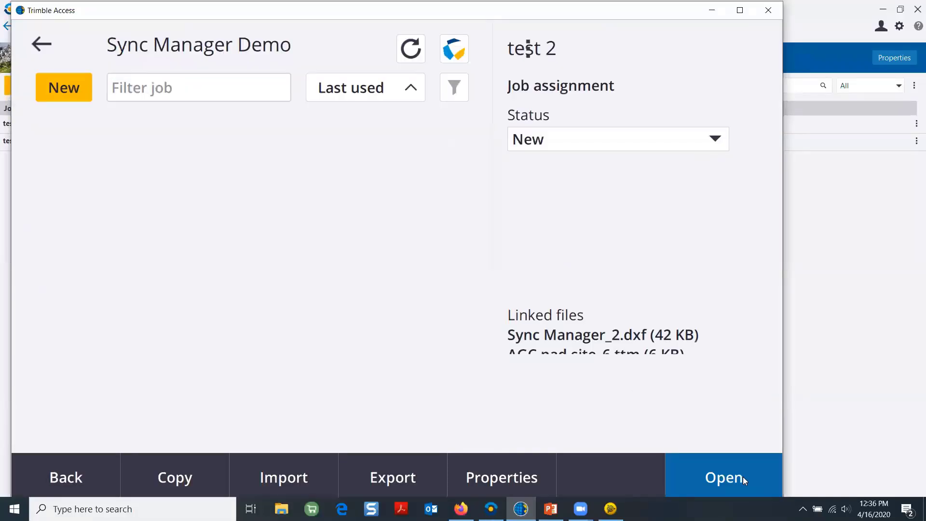
pyautogui.click(449, 232)
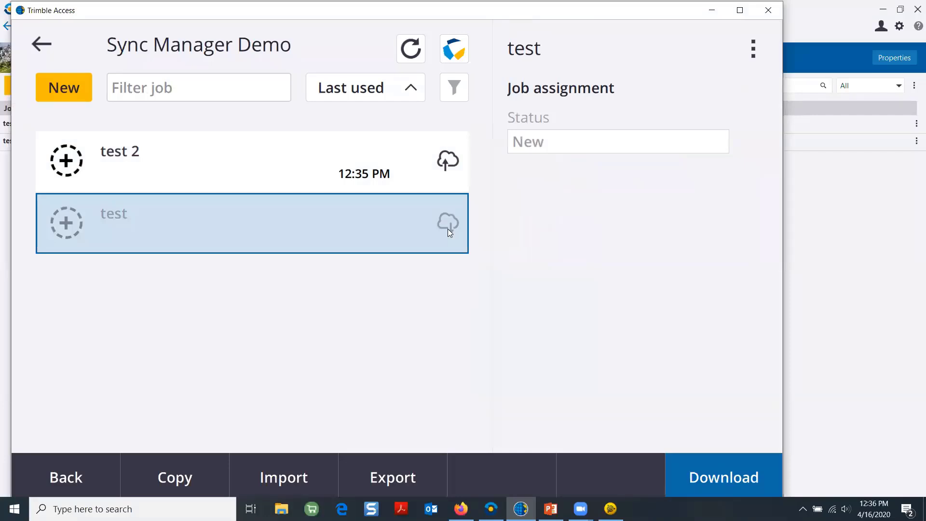
pyautogui.click(723, 474)
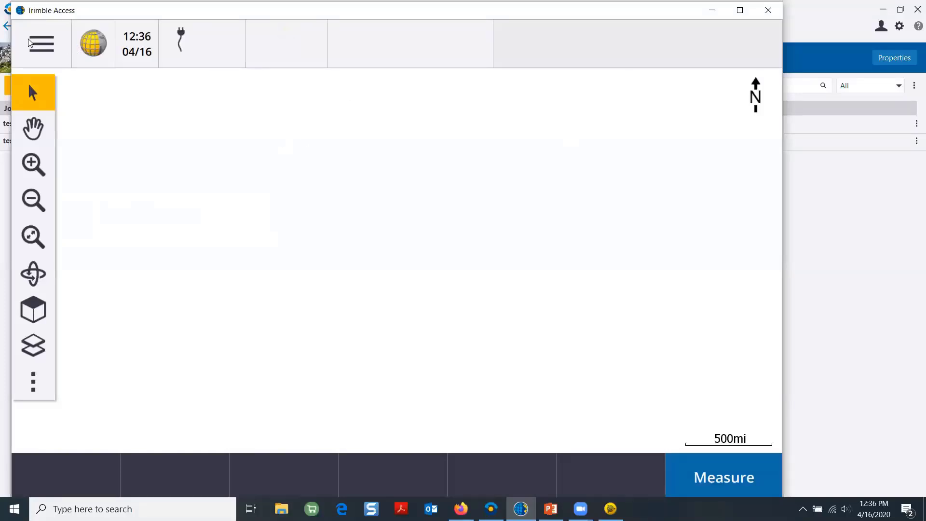
# Key in point 100 at Northing 1000, Easting 1000, elevation 100 and store it
pyautogui.click(39, 50)
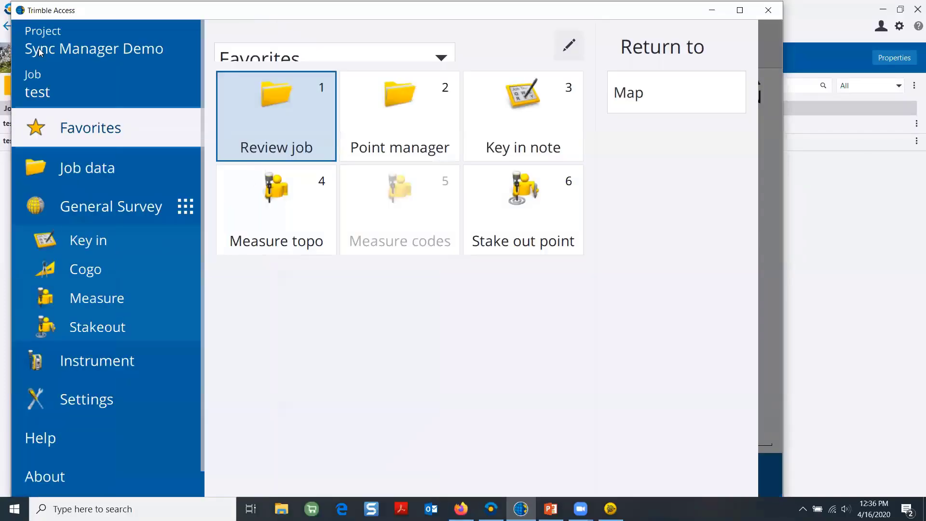
pyautogui.click(82, 242)
pyautogui.click(266, 50)
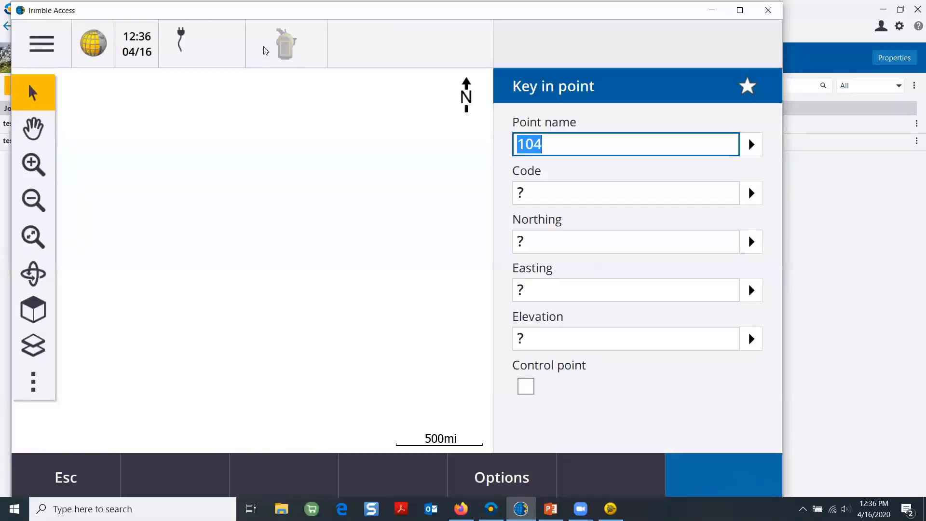
pyautogui.press('BackSpace')
pyautogui.write('100')
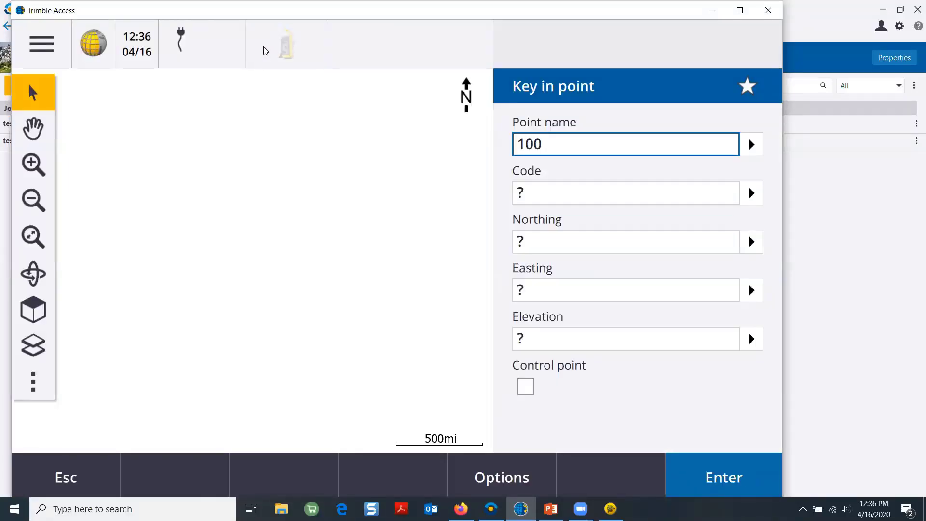
pyautogui.press('Tab')
pyautogui.press('Tab')
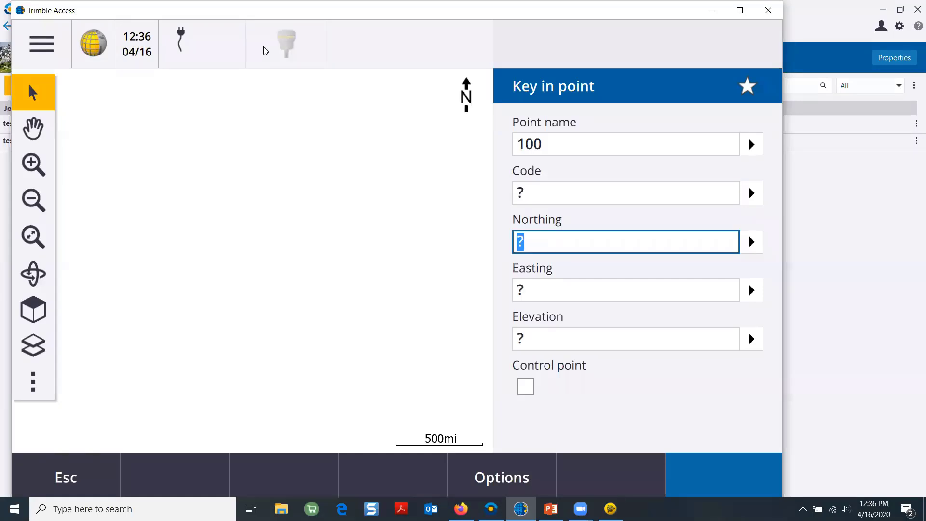
pyautogui.write('1000')
pyautogui.press('Tab')
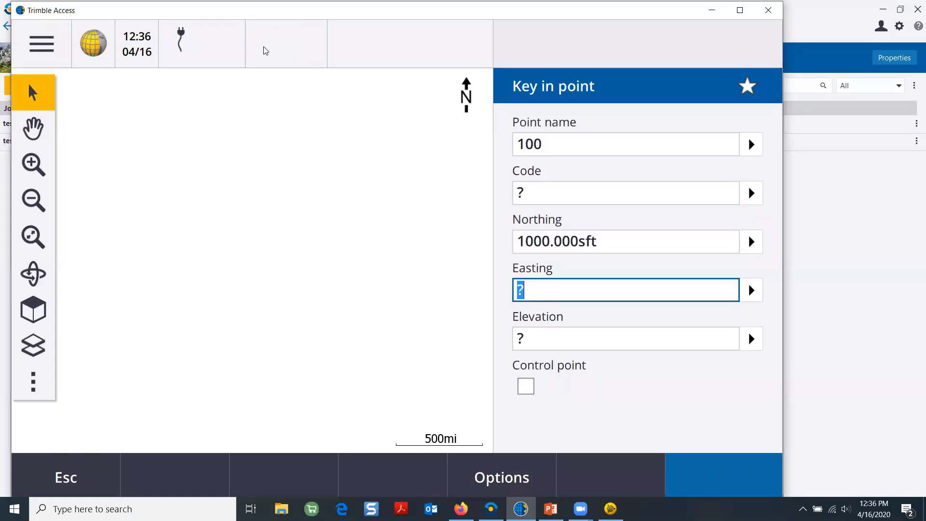
pyautogui.write('1000')
pyautogui.press('Tab')
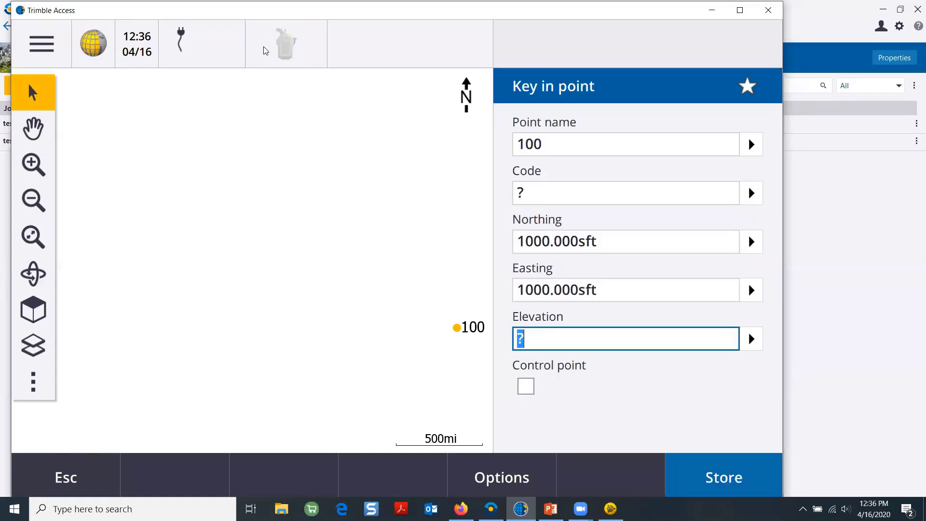
pyautogui.write('100')
pyautogui.press('Tab')
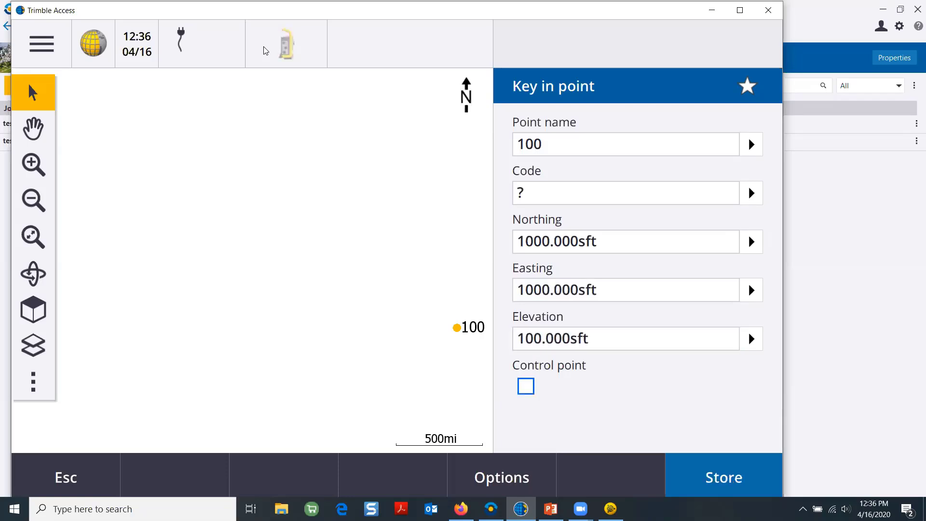
pyautogui.press('Return')
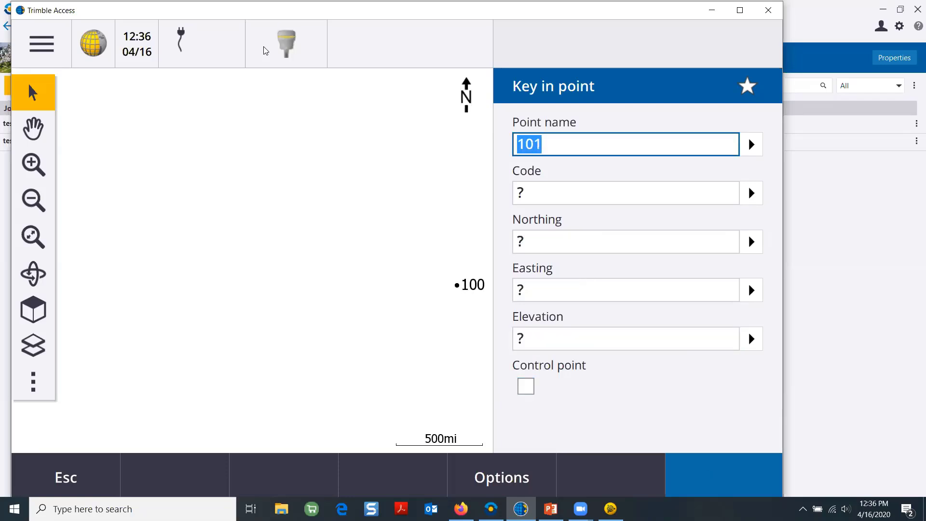
# Store point 101 at Northing 1000, Easting 1100, elevation 100
pyautogui.press('Tab')
pyautogui.press('Tab')
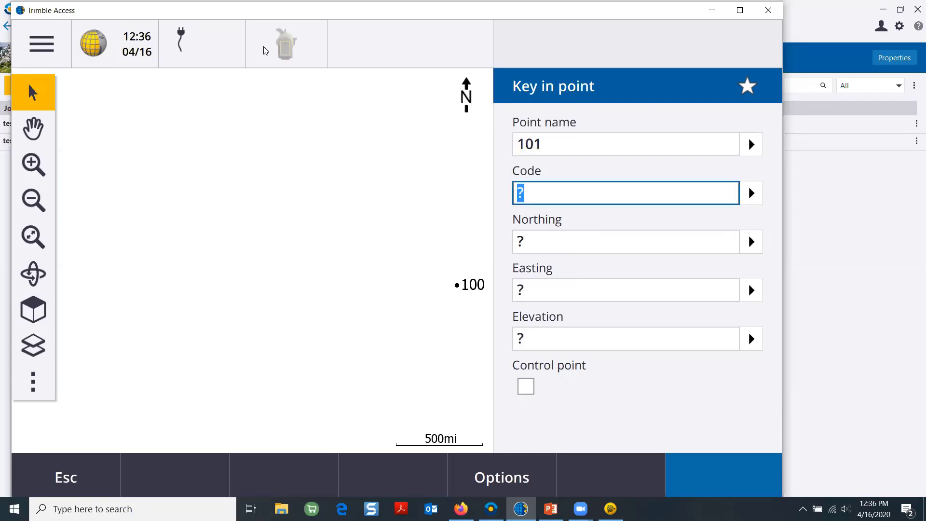
pyautogui.write('1000')
pyautogui.press('Tab')
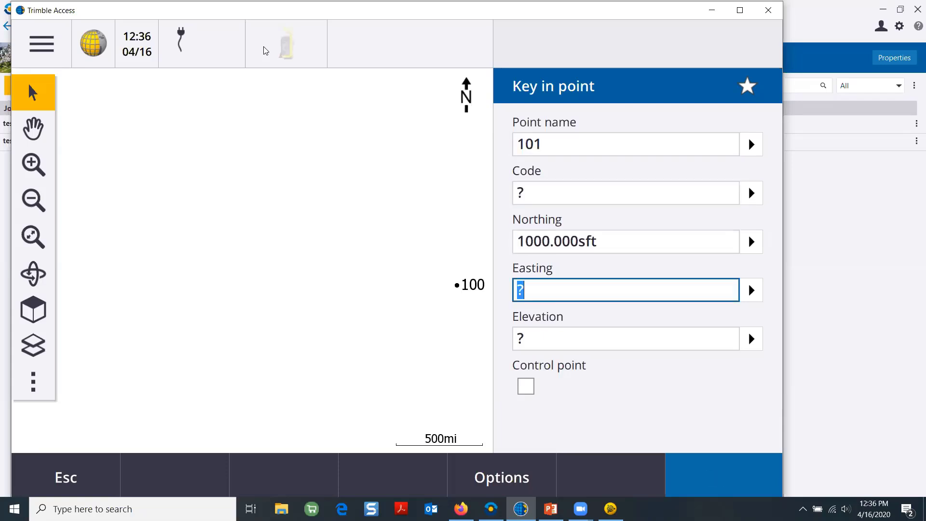
pyautogui.write('1100')
pyautogui.press('Tab')
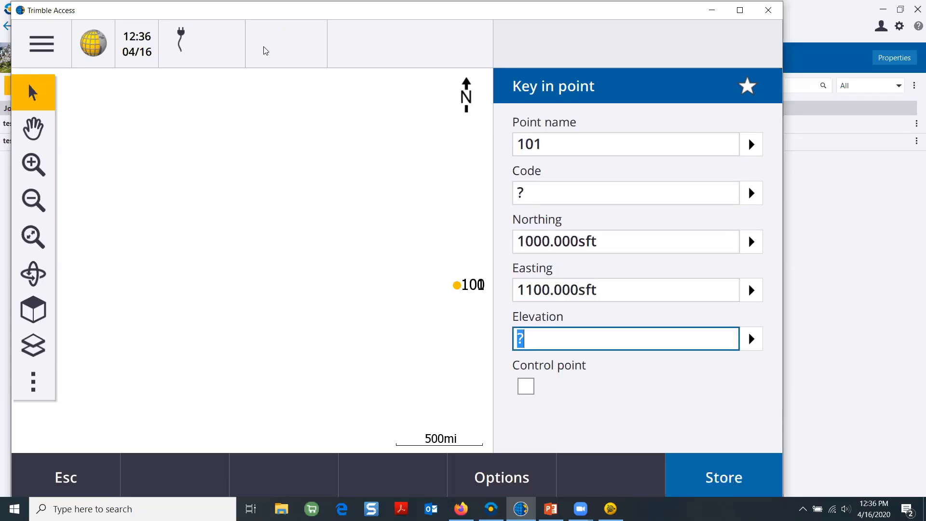
pyautogui.write('100')
pyautogui.press('Tab')
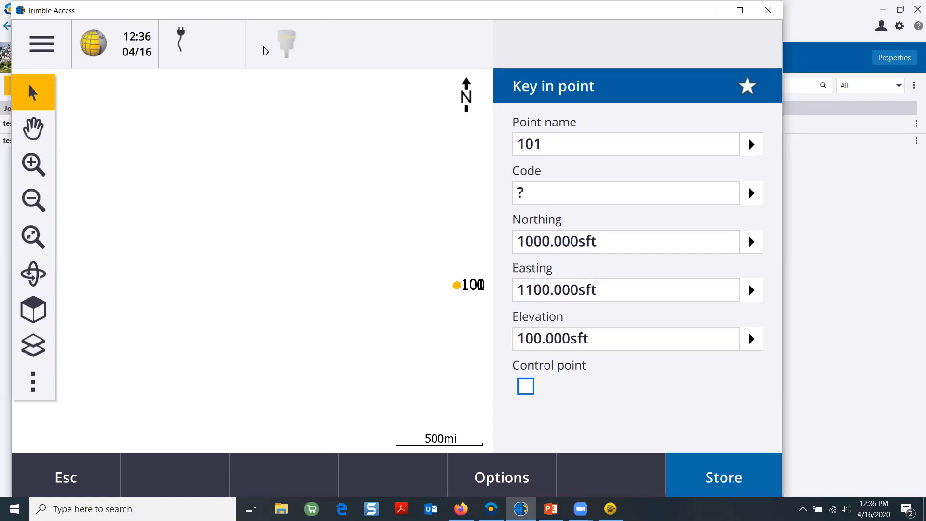
pyautogui.press('Return')
# Store point 102 at Northing 1100, Easting 1100, elevation 100
pyautogui.press('Tab')
pyautogui.press('Tab')
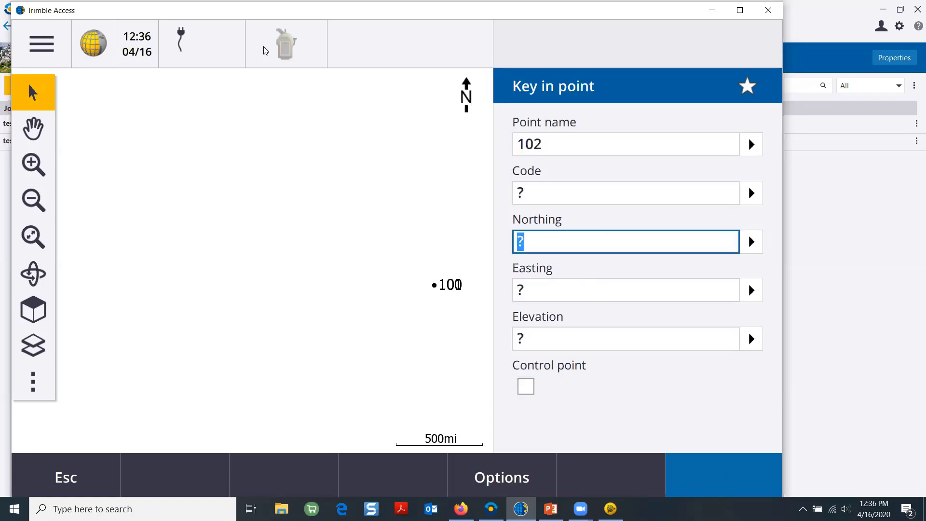
pyautogui.write('1100')
pyautogui.press('Tab')
pyautogui.write('1100')
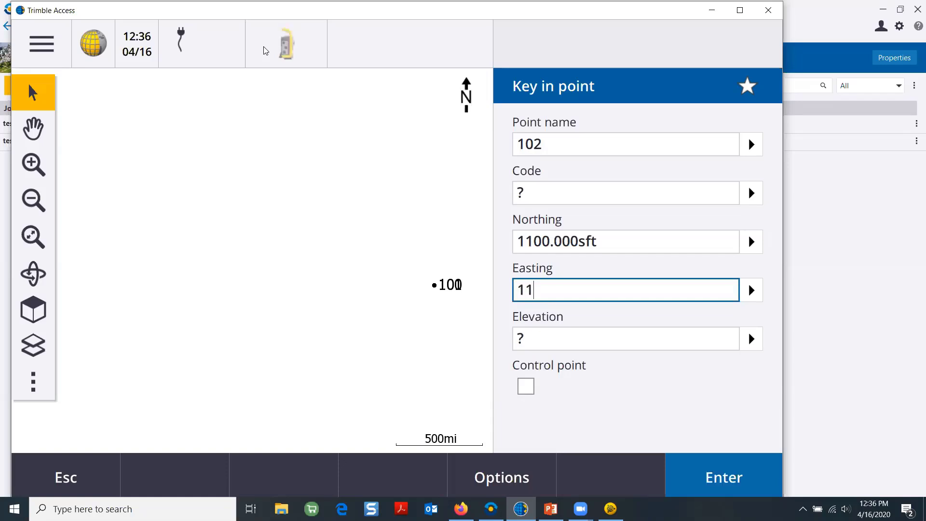
pyautogui.press('Tab')
pyautogui.write('100')
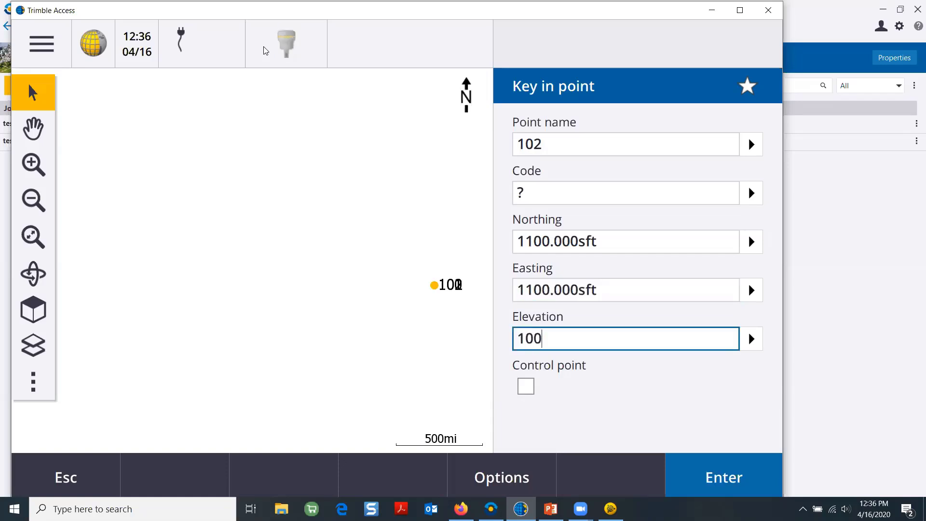
pyautogui.press('Tab')
pyautogui.press('Return')
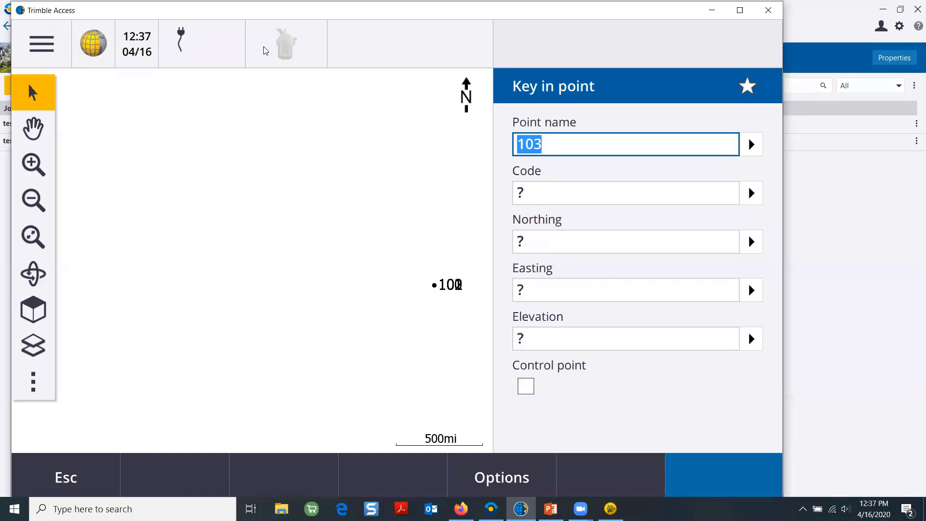
# Zoom to all points, then store point 103 at Northing 1100, Easting 1000, elevation 100
pyautogui.write('11')
pyautogui.press('BackSpace')
pyautogui.press('BackSpace')
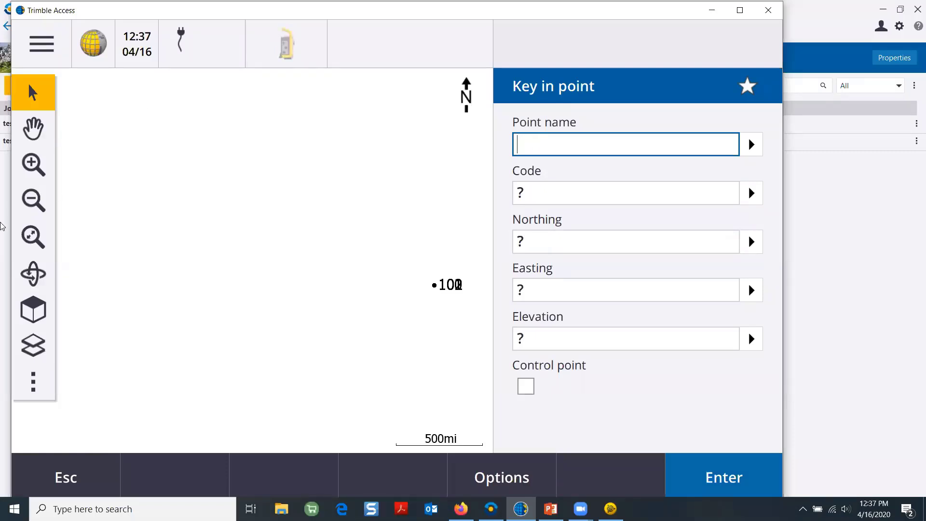
pyautogui.click(32, 238)
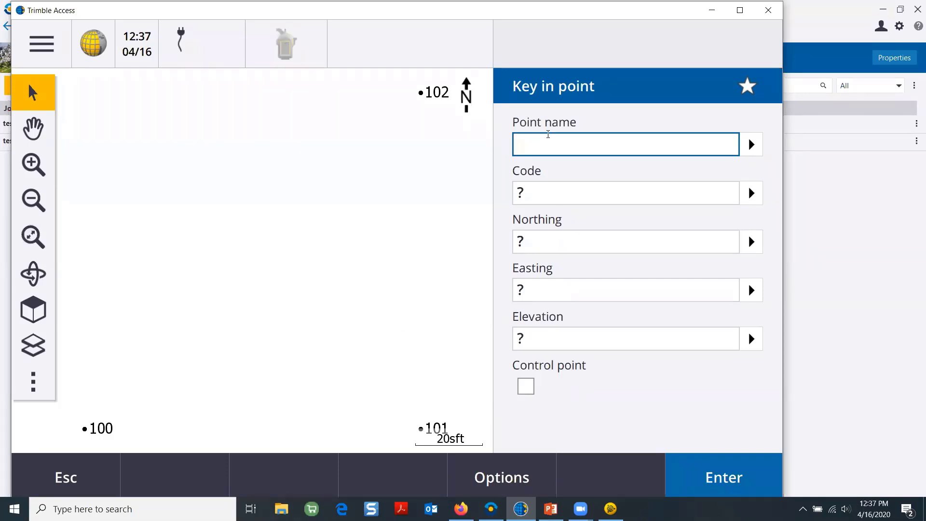
pyautogui.write('103')
pyautogui.press('Tab')
pyautogui.press('Tab')
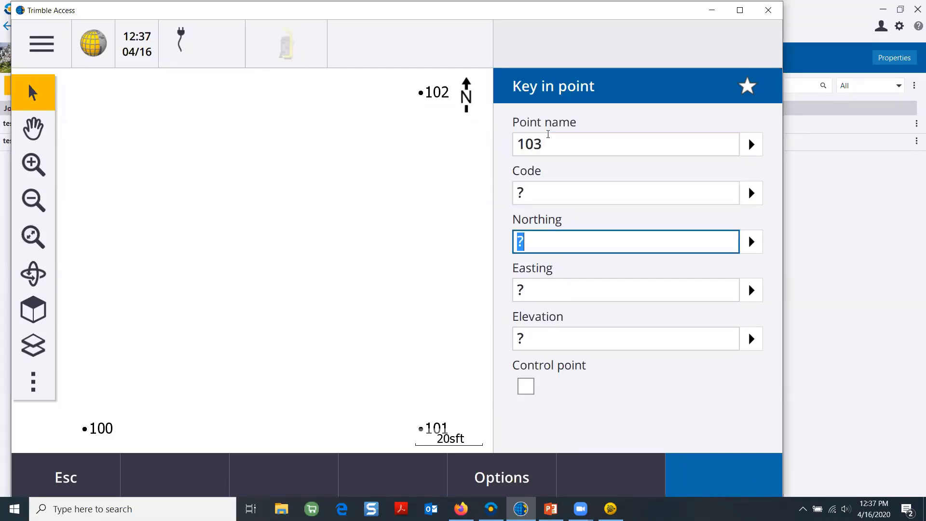
pyautogui.write('1100')
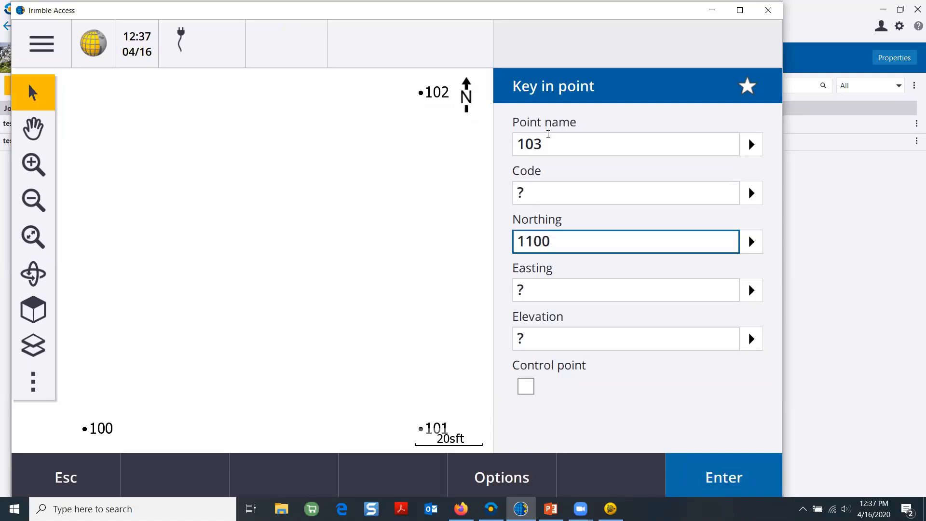
pyautogui.press('Tab')
pyautogui.write('1000')
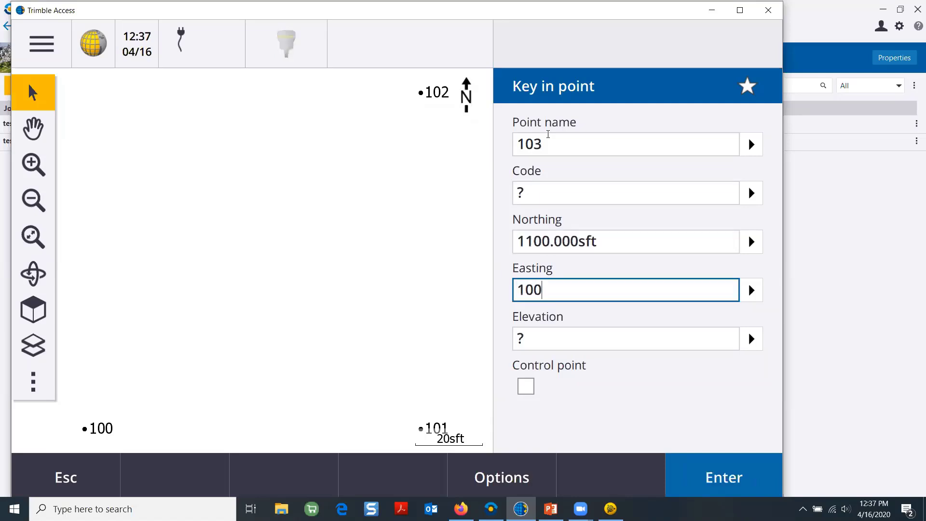
pyautogui.press('Tab')
pyautogui.write('100')
pyautogui.press('Tab')
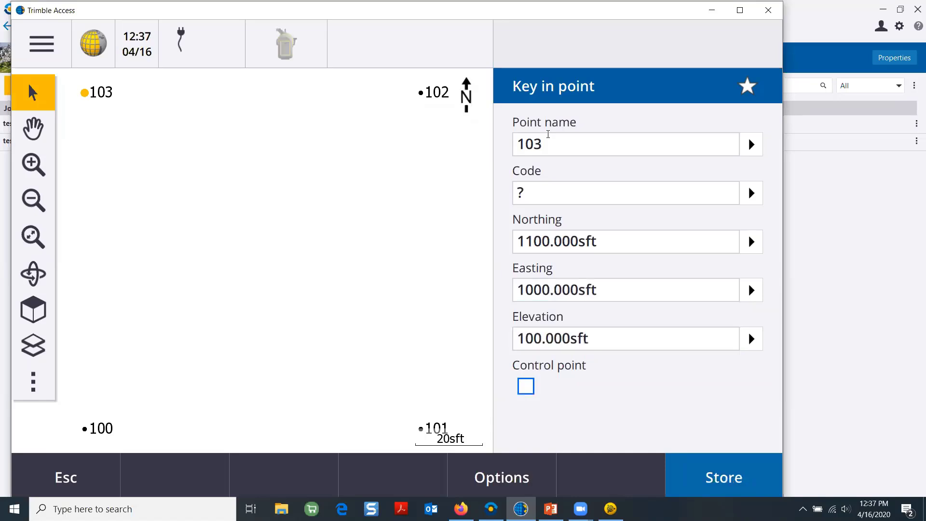
pyautogui.press('Return')
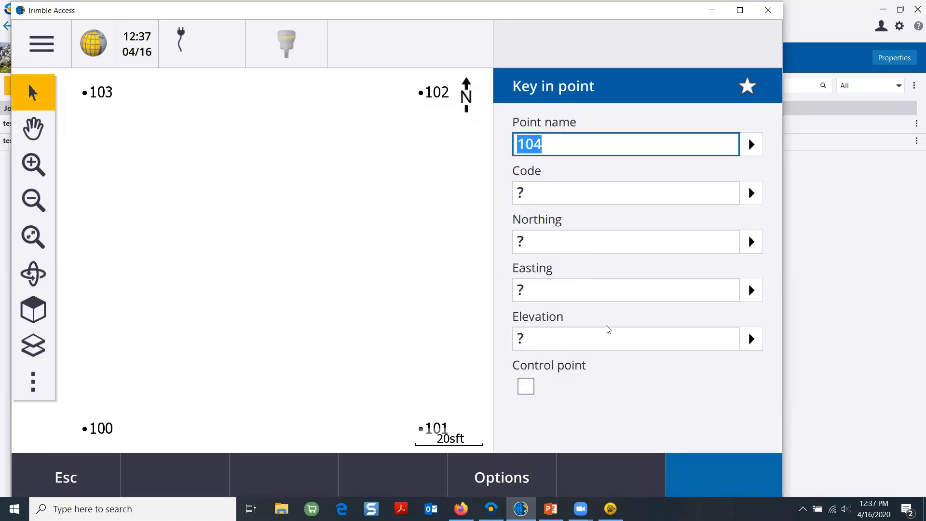
# Close the key-in form and return to the Jobs screen listing test and test 2
pyautogui.click(58, 478)
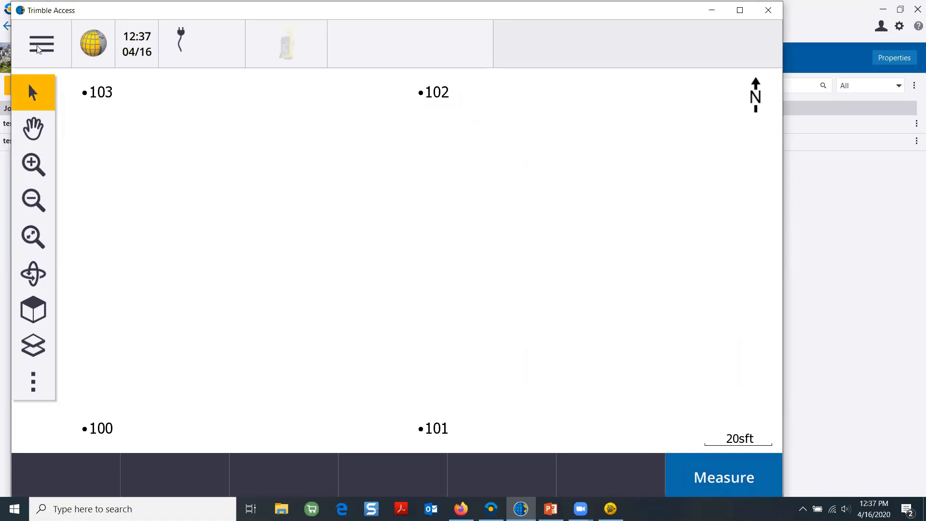
pyautogui.click(39, 47)
pyautogui.click(31, 97)
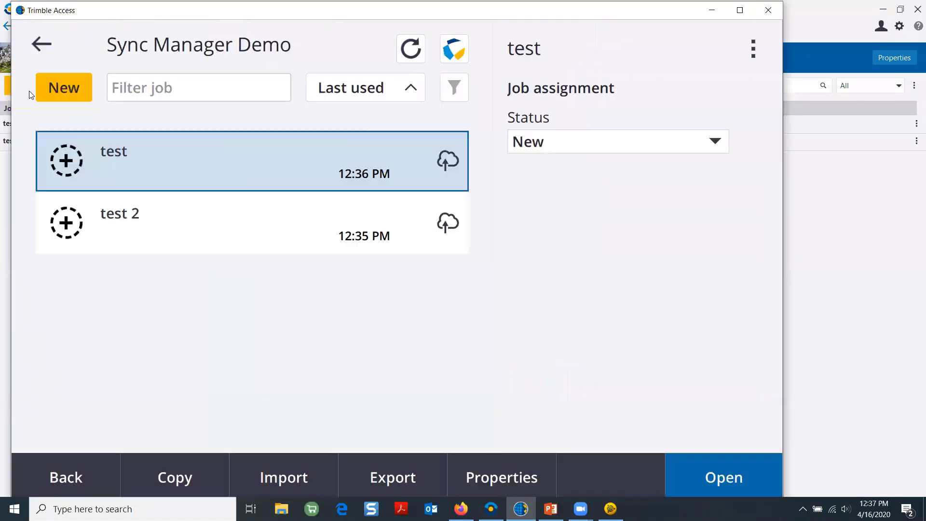
pyautogui.click(43, 44)
pyautogui.click(47, 42)
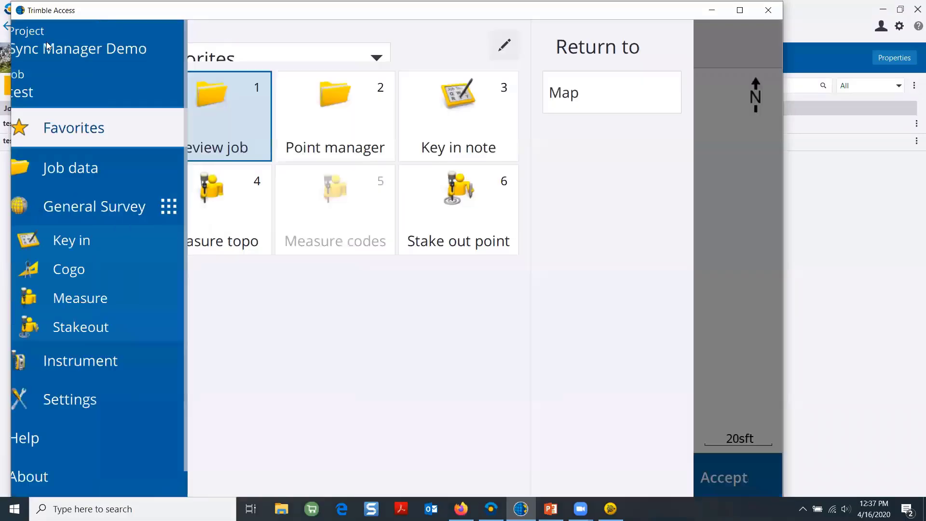
pyautogui.click(48, 88)
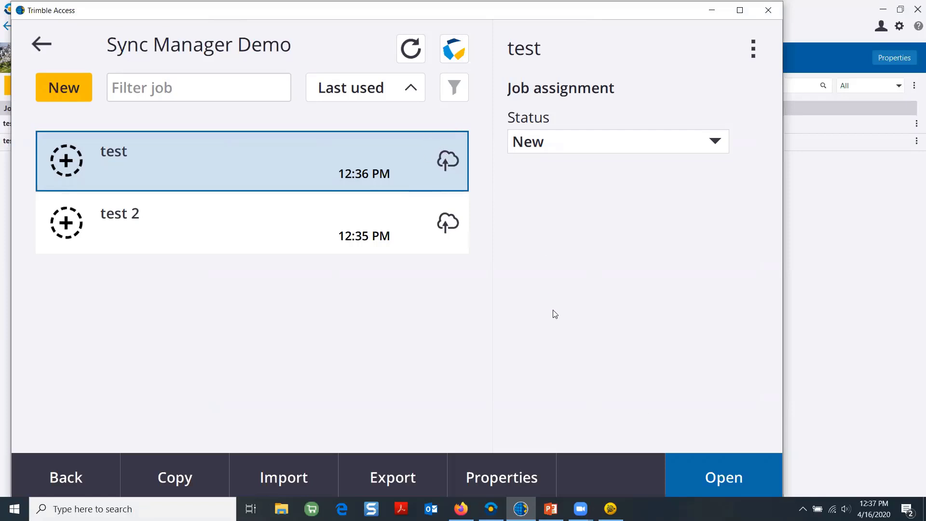
# Mark job test as In progress, upload it to the cloud, then minimize Trimble Access
pyautogui.click(720, 143)
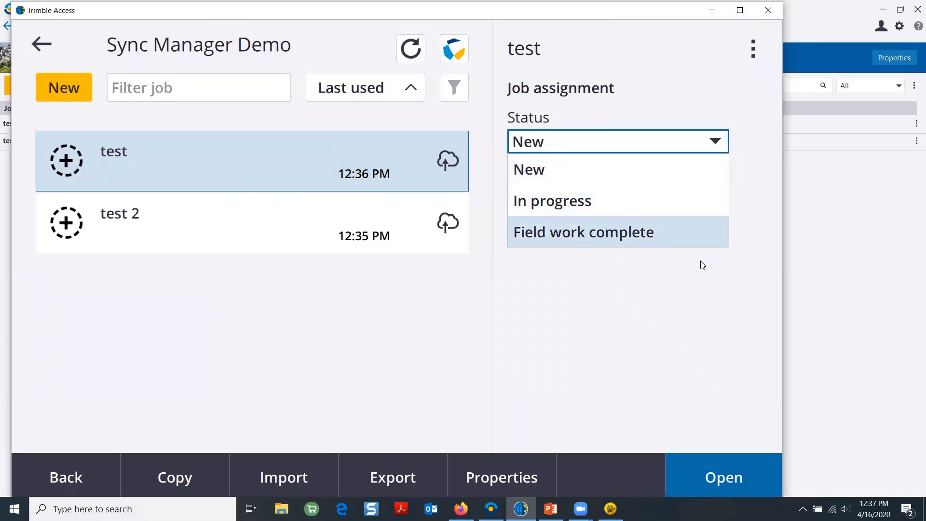
pyautogui.click(634, 200)
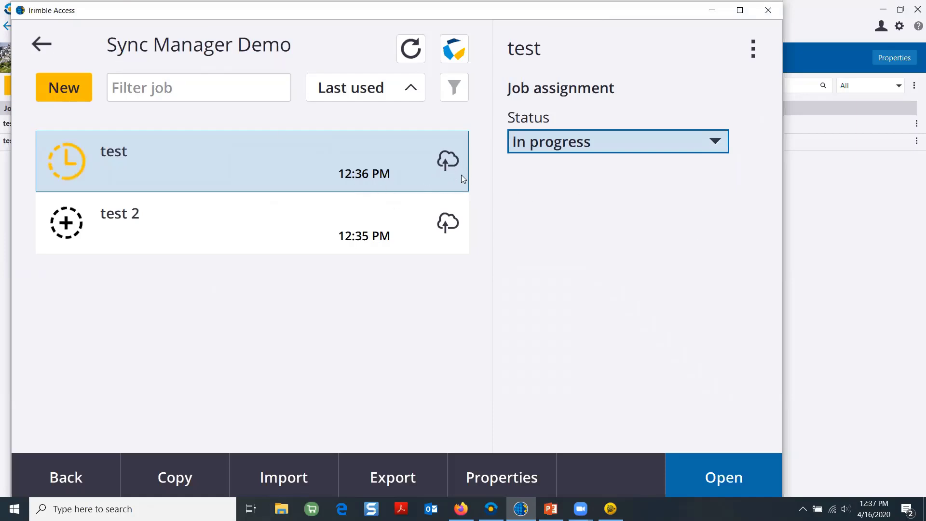
pyautogui.click(754, 52)
pyautogui.click(735, 115)
pyautogui.click(447, 222)
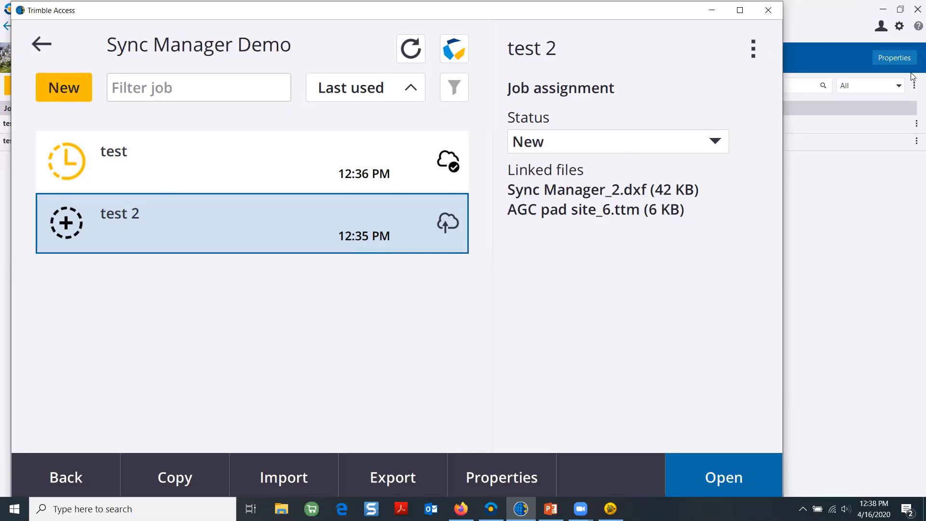
pyautogui.click(712, 9)
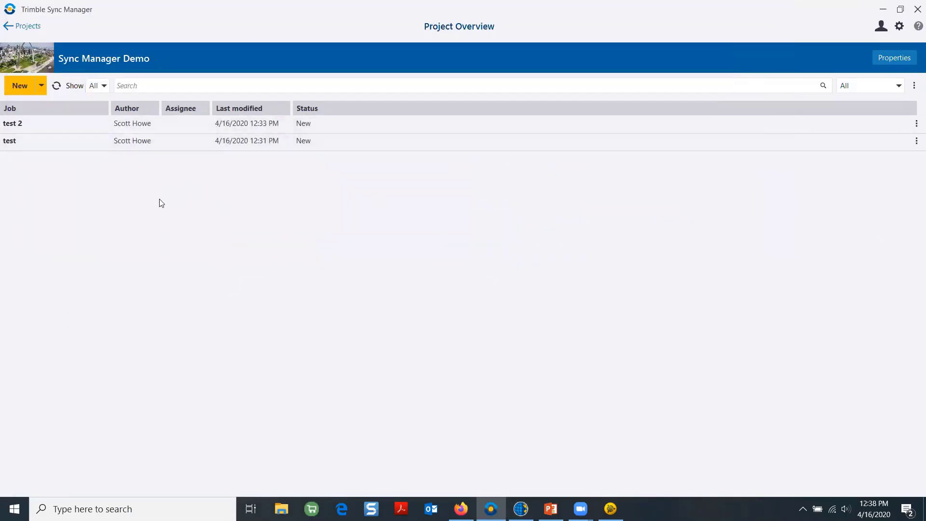
# Refresh the Sync Manager job list so test shows In Progress, then bring up Trimble Business Center
pyautogui.click(57, 88)
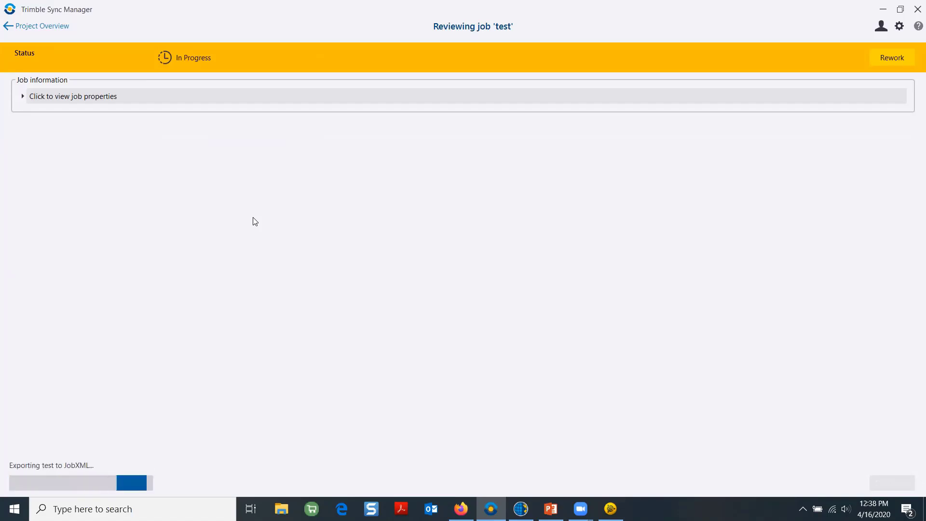
pyautogui.click(610, 509)
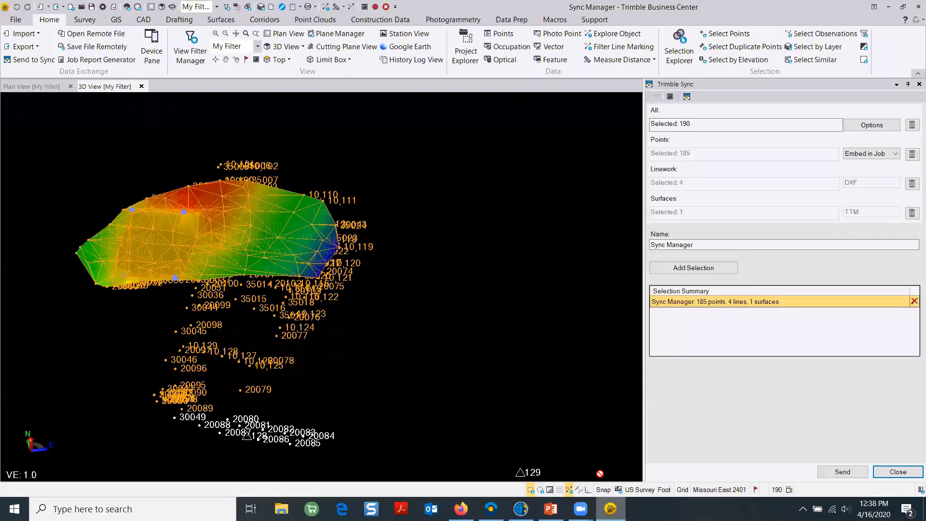
# Create a new empty Unnamed project in Trimble Business Center, then return to Sync Manager
pyautogui.click(16, 20)
pyautogui.click(22, 36)
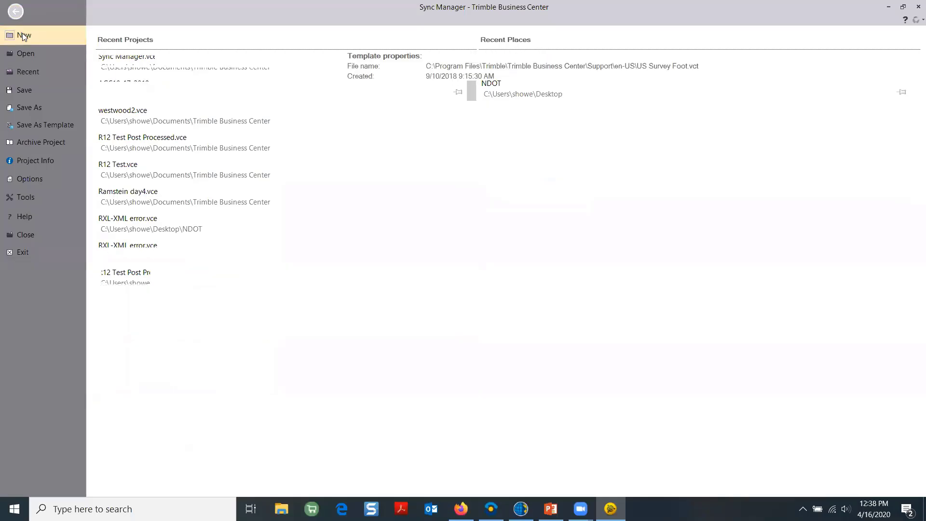
pyautogui.click(303, 278)
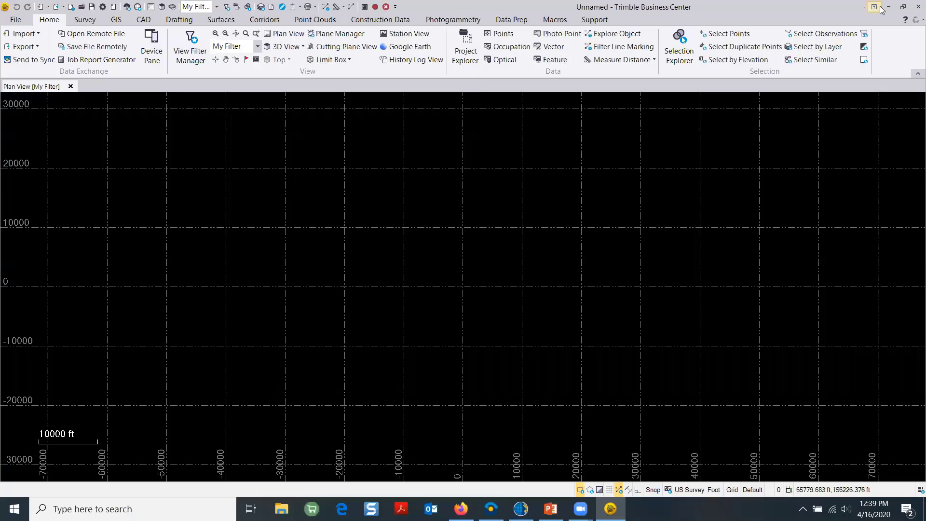
pyautogui.click(888, 6)
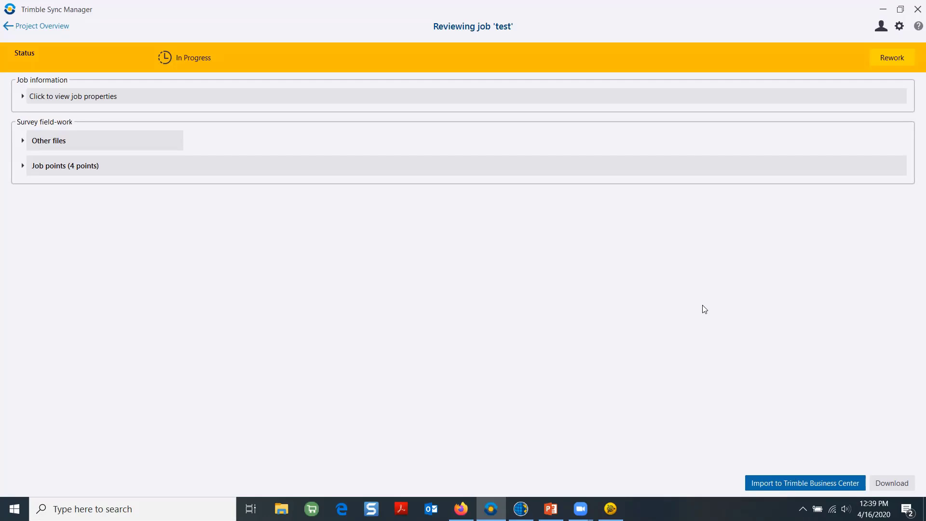
# Send job test from Sync Manager to Trimble Business Center for import
pyautogui.click(799, 492)
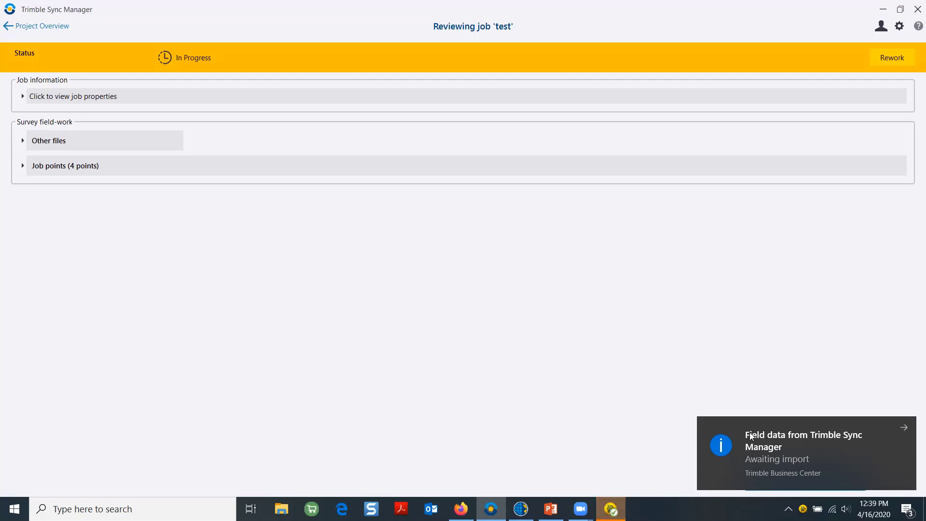
pyautogui.moveTo(611, 509)
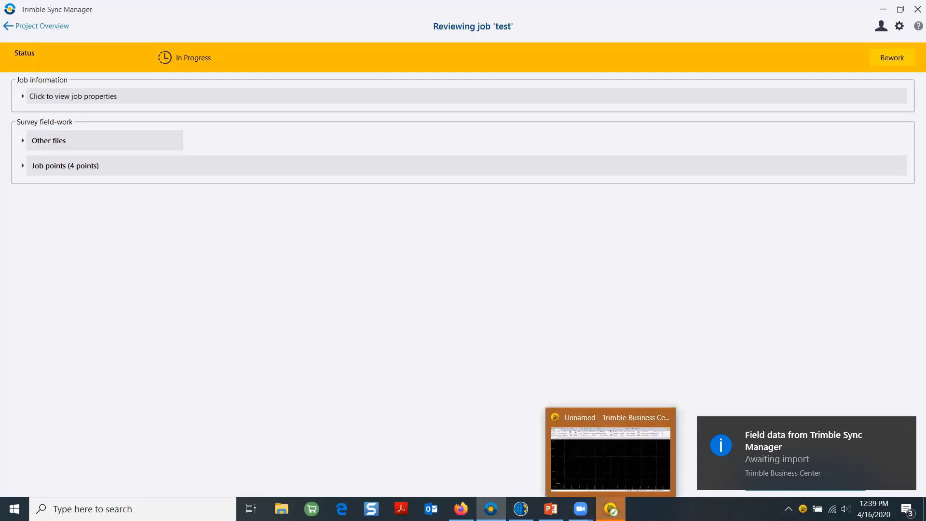
# Import points 100–103 from job test, skip the error summary, and view them in Plan View
pyautogui.click(611, 461)
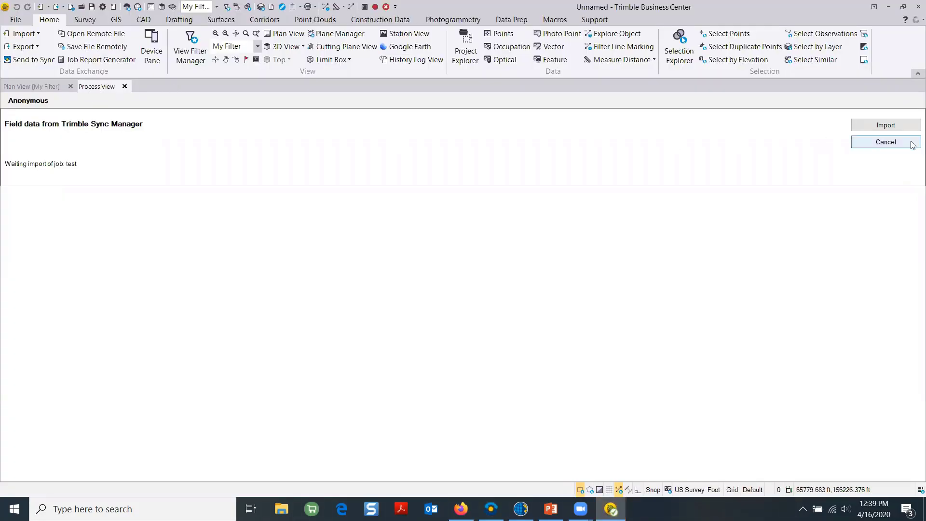
pyautogui.click(884, 125)
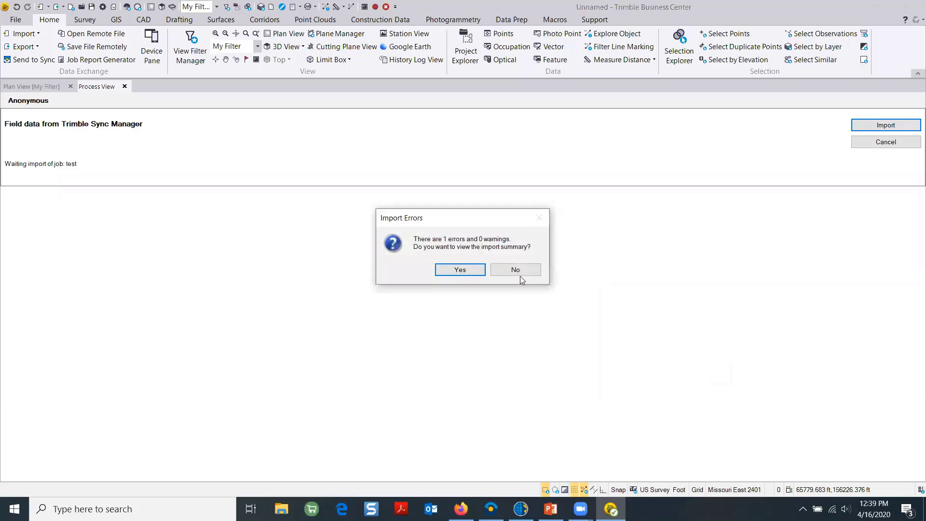
pyautogui.click(515, 269)
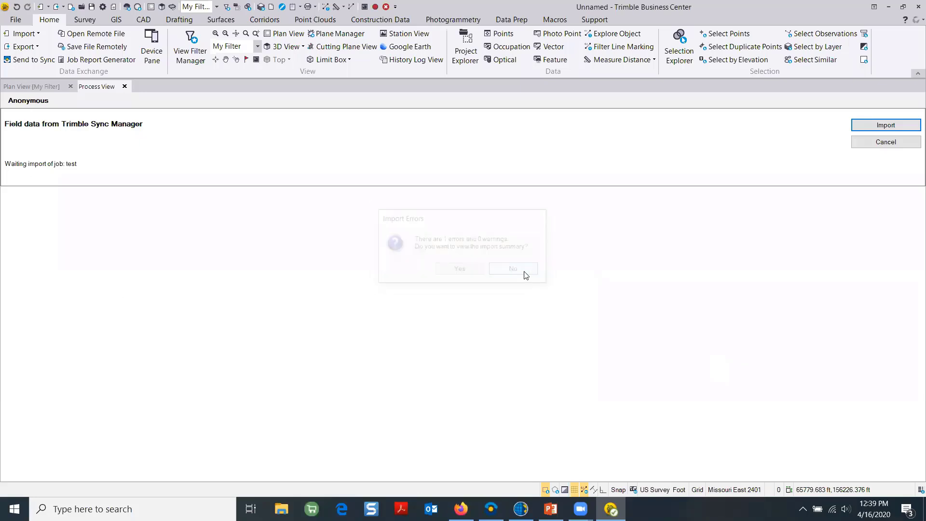
pyautogui.click(34, 87)
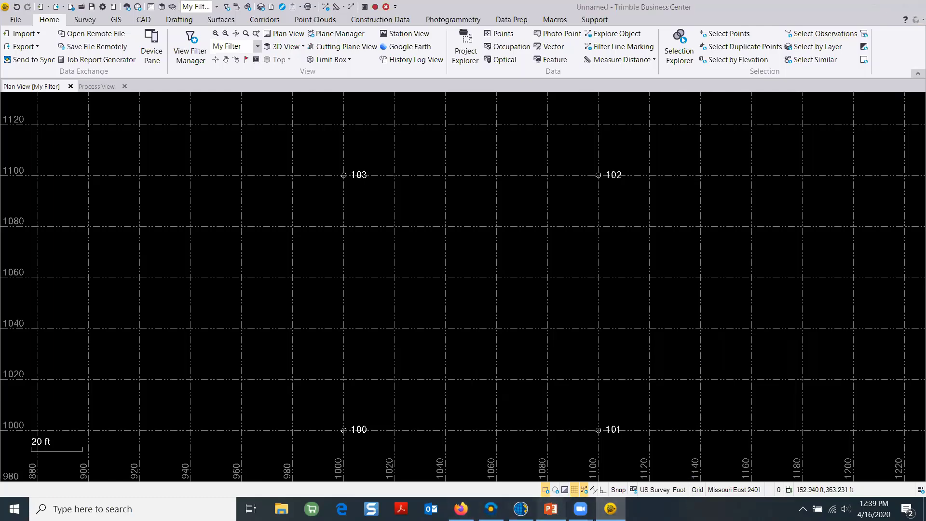
# Resume the PowerPoint slide show from the current slide and advance to the Summary slide
pyautogui.click(551, 509)
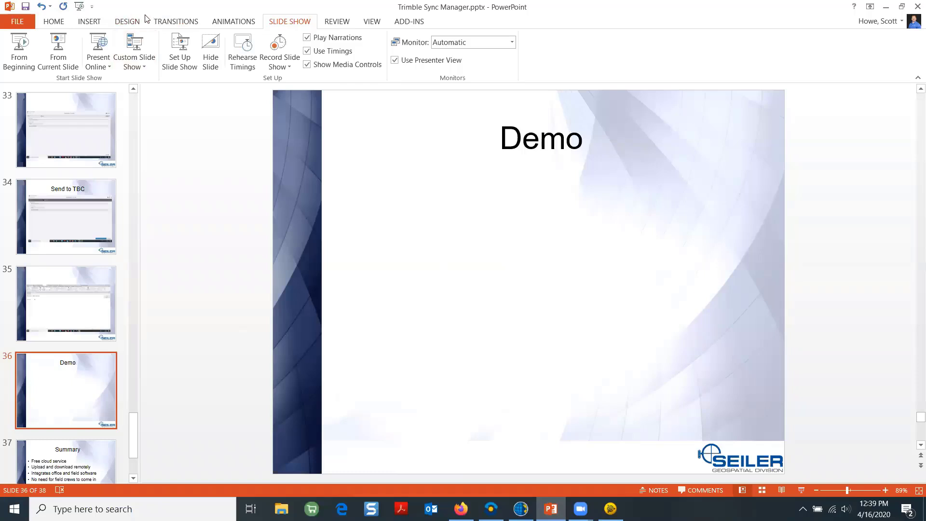
pyautogui.click(57, 46)
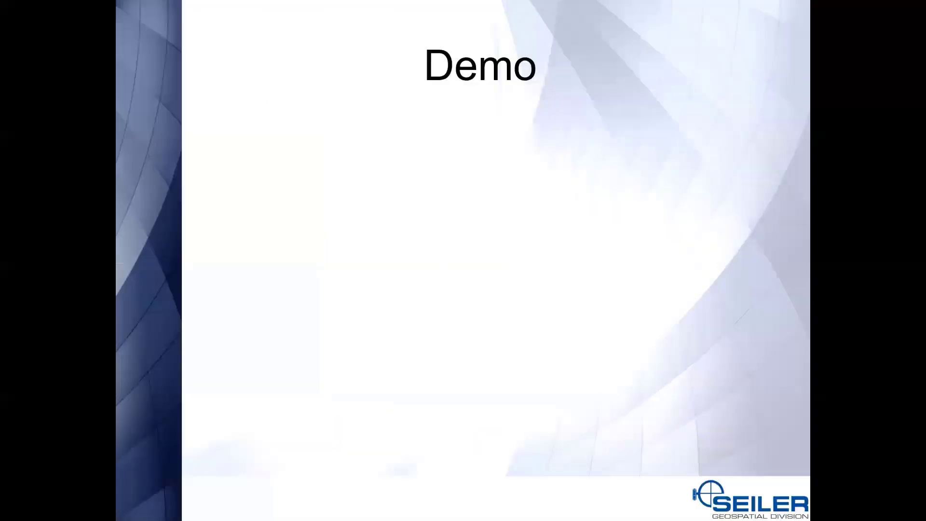
pyautogui.press('Right')
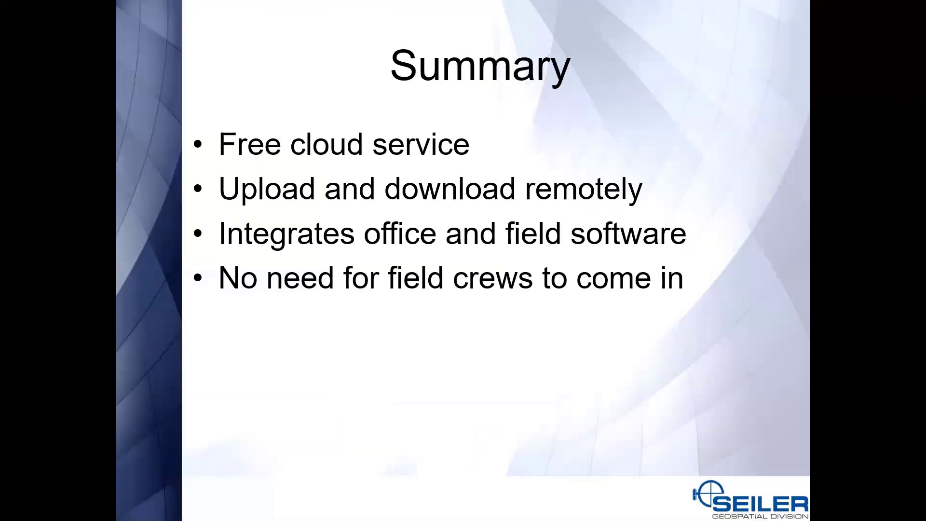